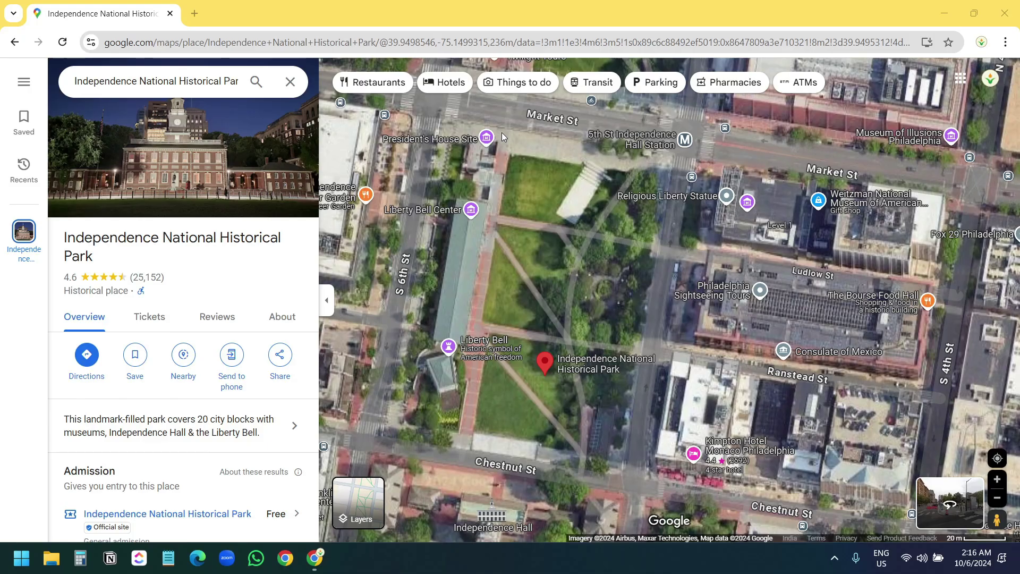
- Measure distance from the park's northwest corner down the west side and east along Chestnut St
right_click(503, 135)
left_click(548, 396)
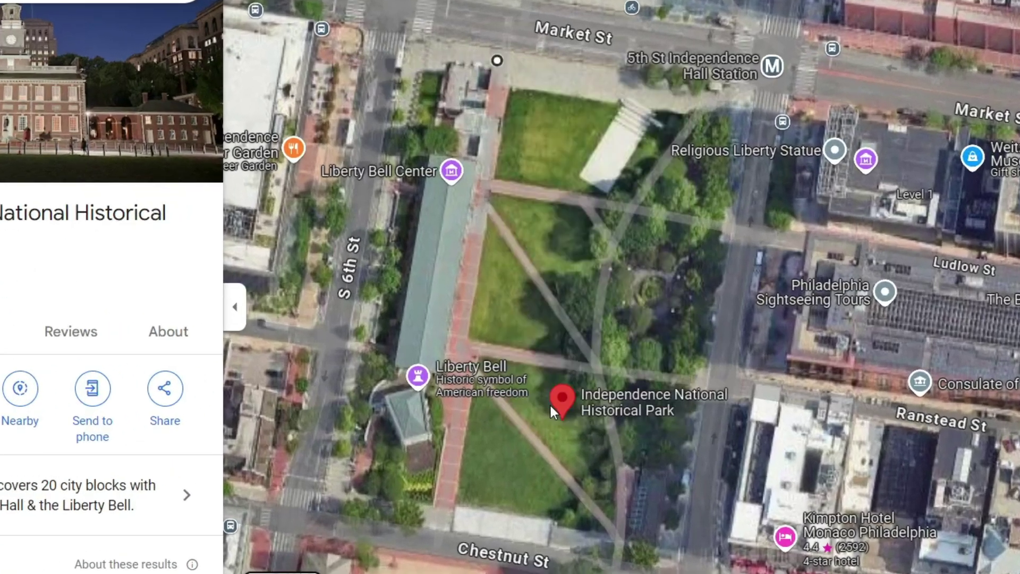
left_click(480, 141)
left_click(457, 274)
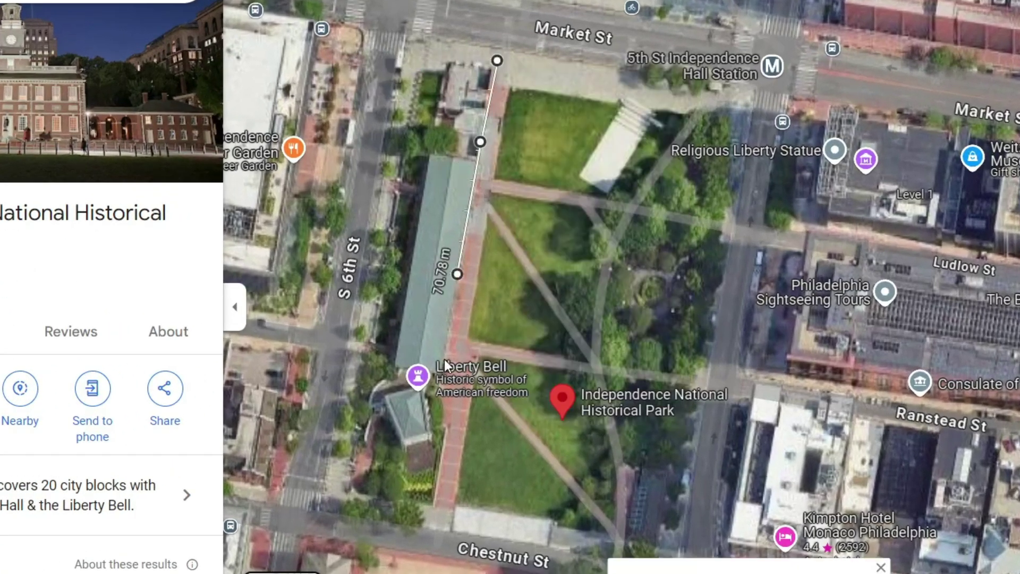
left_click(444, 358)
left_click(441, 395)
left_click(444, 443)
left_click(438, 500)
left_click(424, 525)
left_click(559, 545)
- Continue the measurement up the east side and along Market St to the start, totalling 474.36 m
scroll(633, 531, "down", 1)
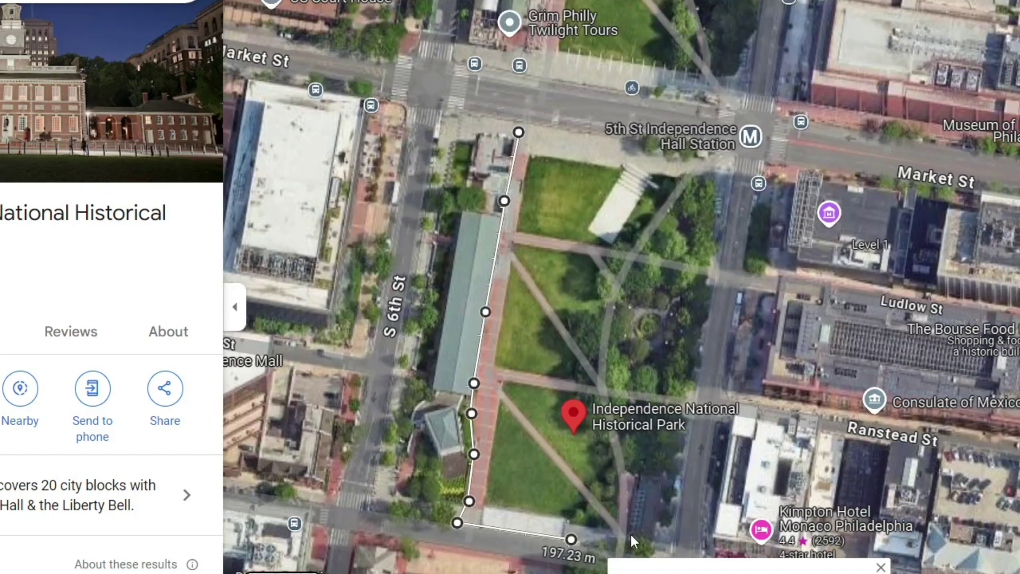
left_click_drag(630, 534, 607, 454)
left_click(600, 465)
left_click(643, 473)
left_click(666, 380)
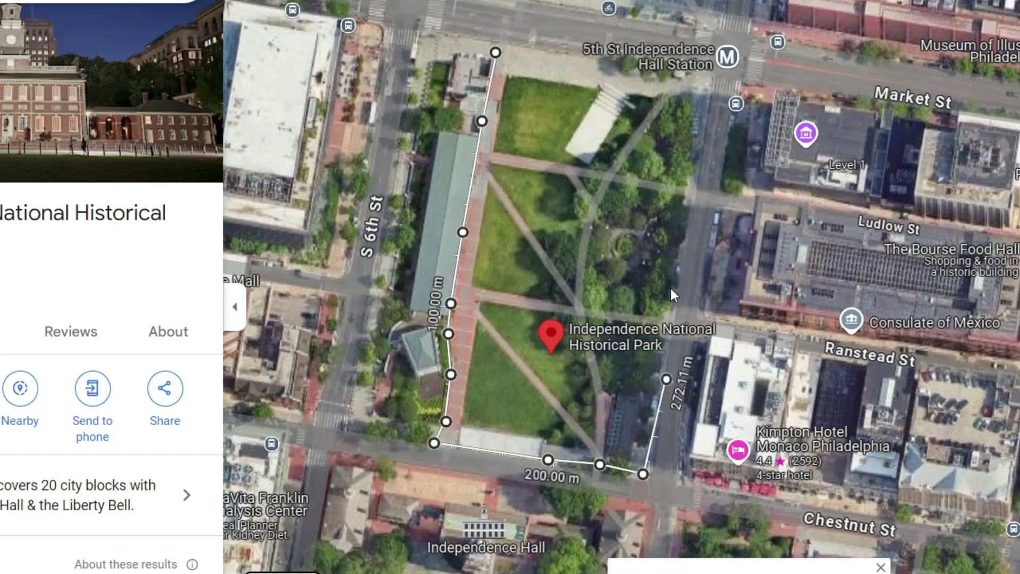
left_click(669, 287)
left_click(692, 192)
left_click(697, 118)
left_click(704, 71)
left_click(557, 55)
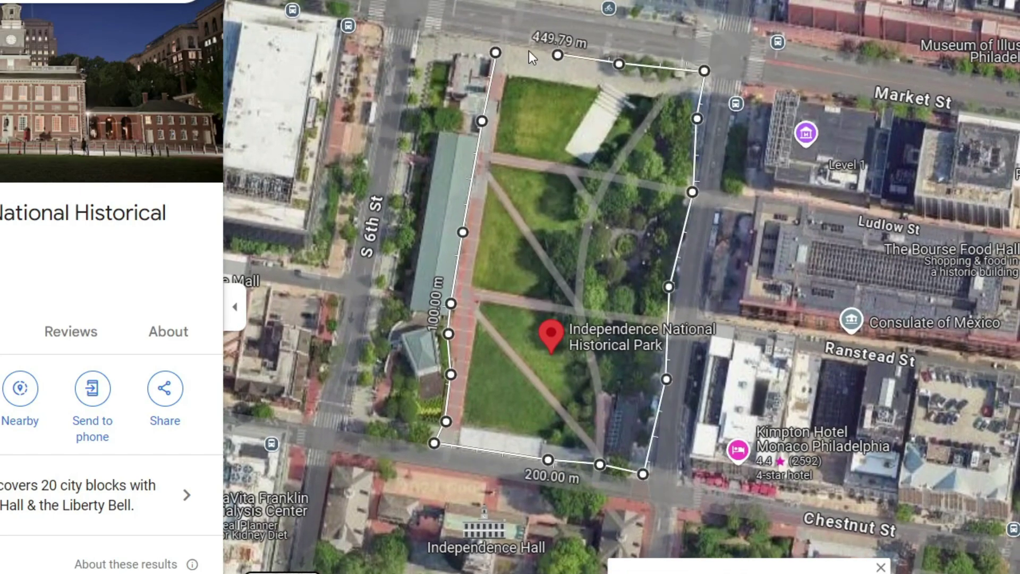
left_click(510, 46)
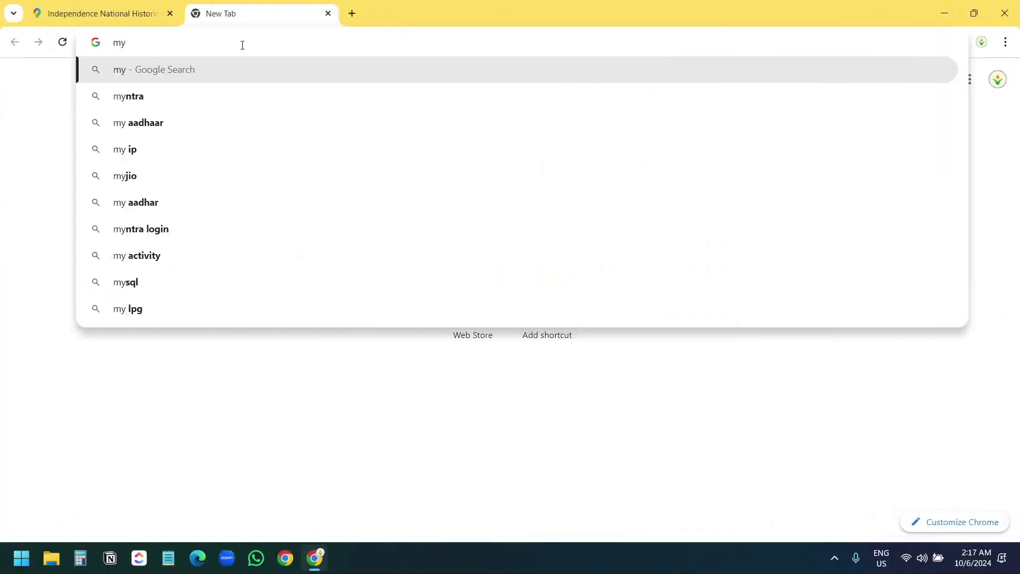
- Search the web for My Maps and open the Google My Maps site
type("maps")
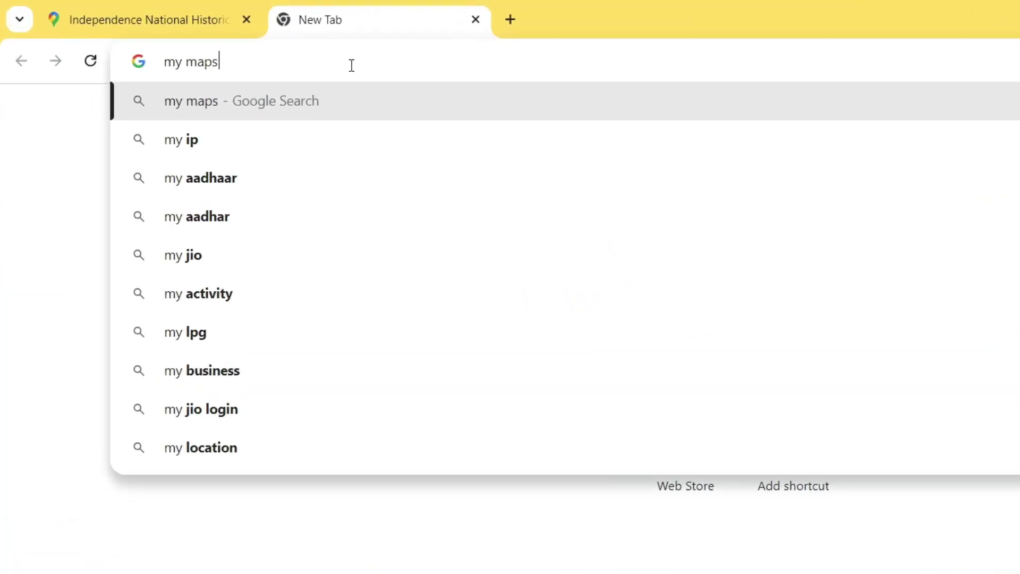
key("Return")
left_click(264, 389)
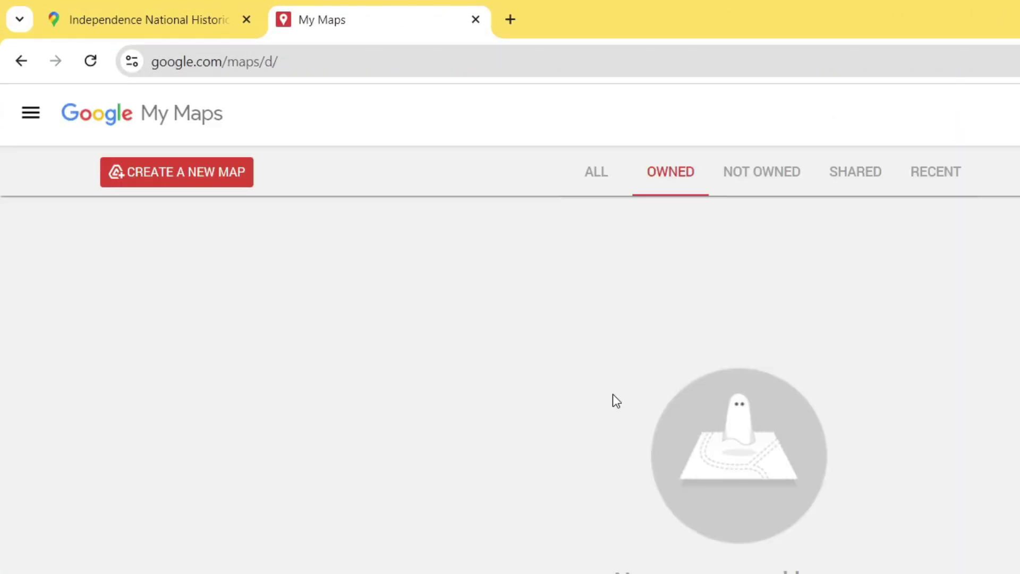
- Create a new map and paste 'Independence National Historical Park' into its search box
left_click(205, 181)
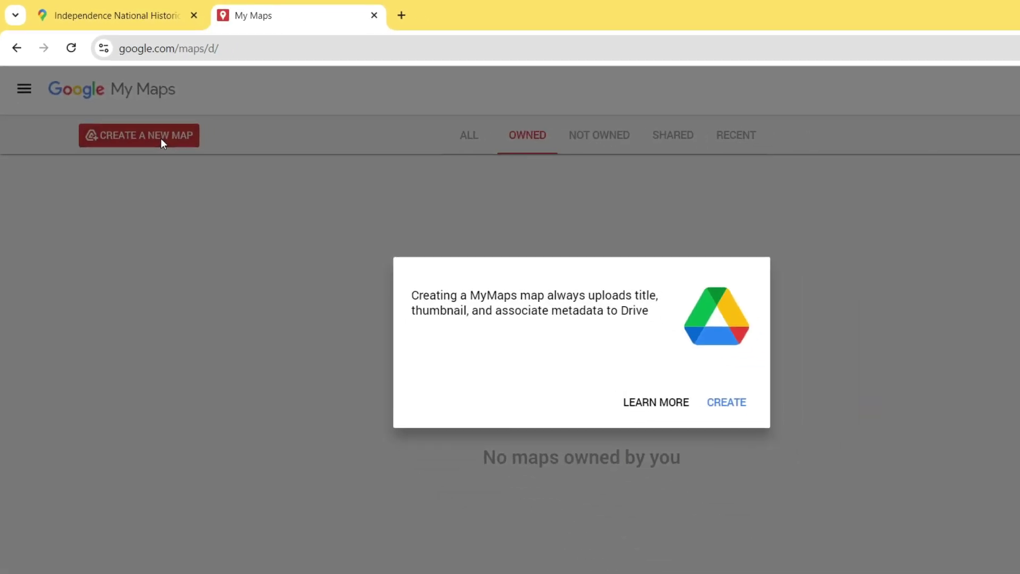
left_click(638, 352)
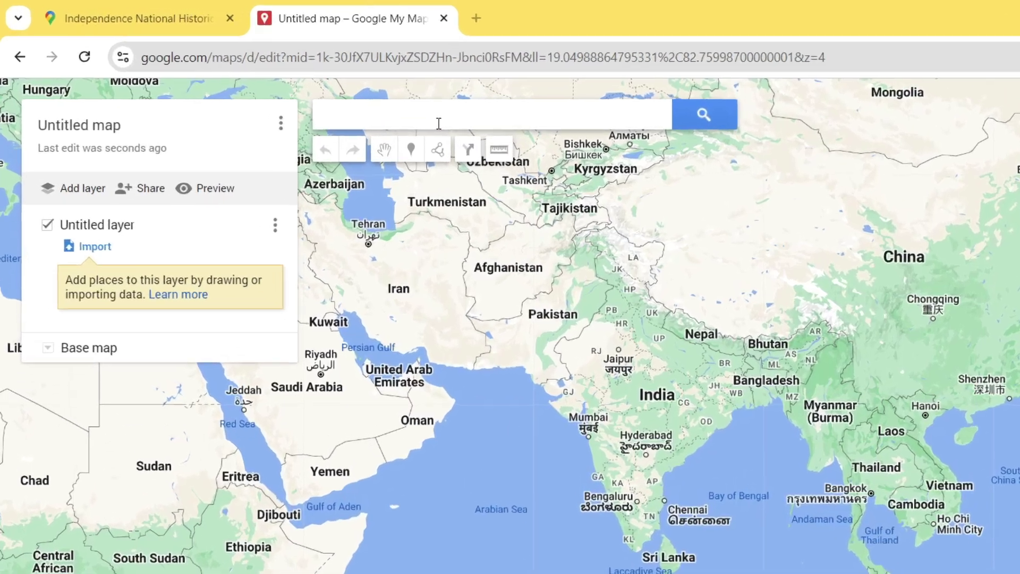
left_click(438, 123)
type("Independence National Historical Park")
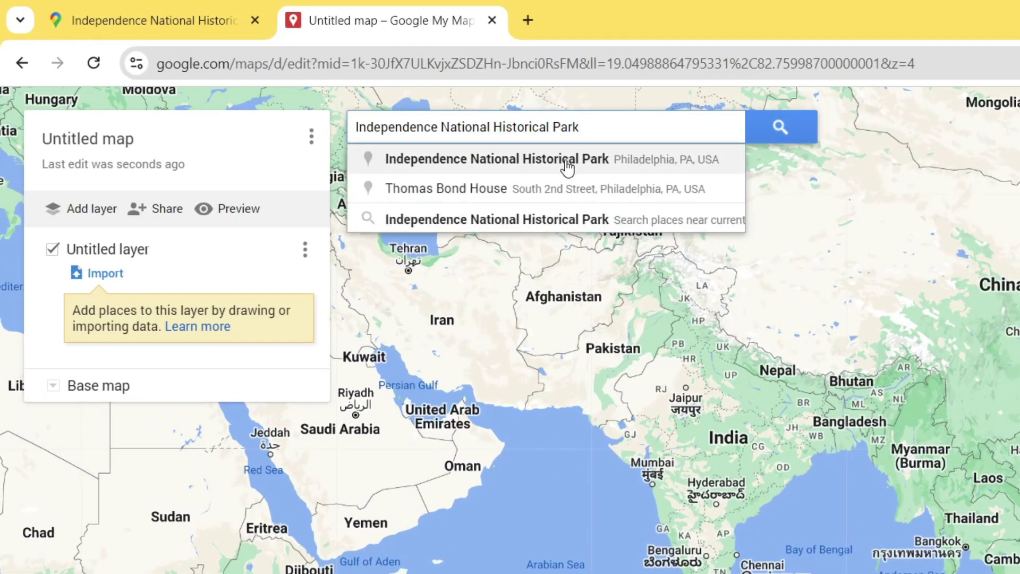
- Go to Independence National Historical Park, switch to the Satellite base map, and zoom onto the park
left_click(477, 168)
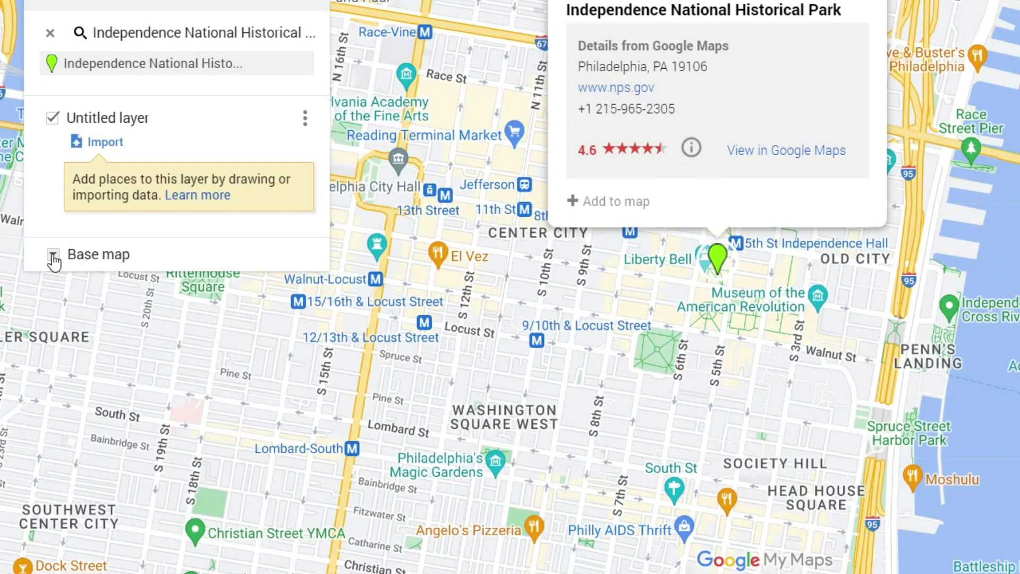
left_click(53, 256)
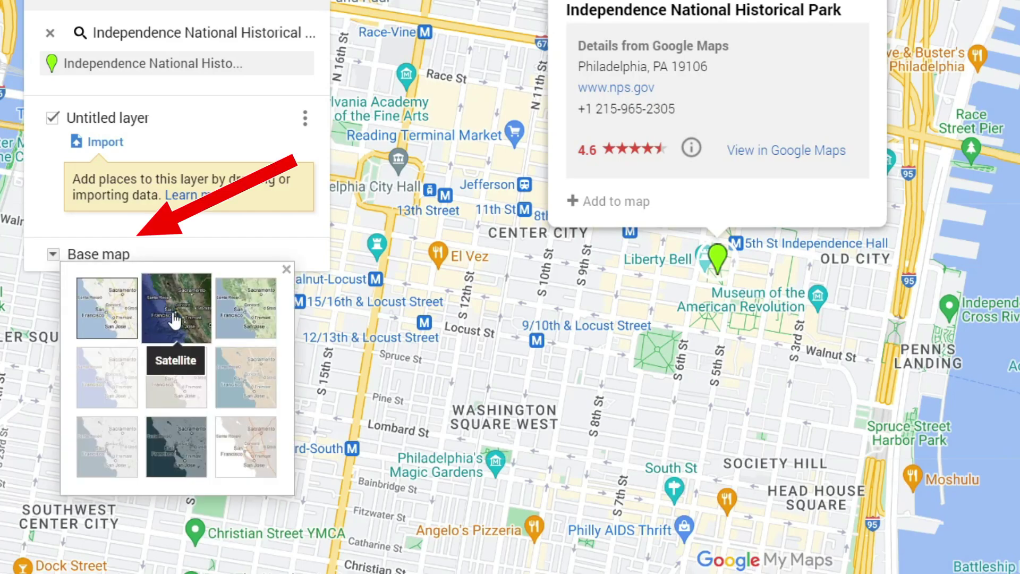
left_click(175, 318)
scroll(734, 298, "up", 5)
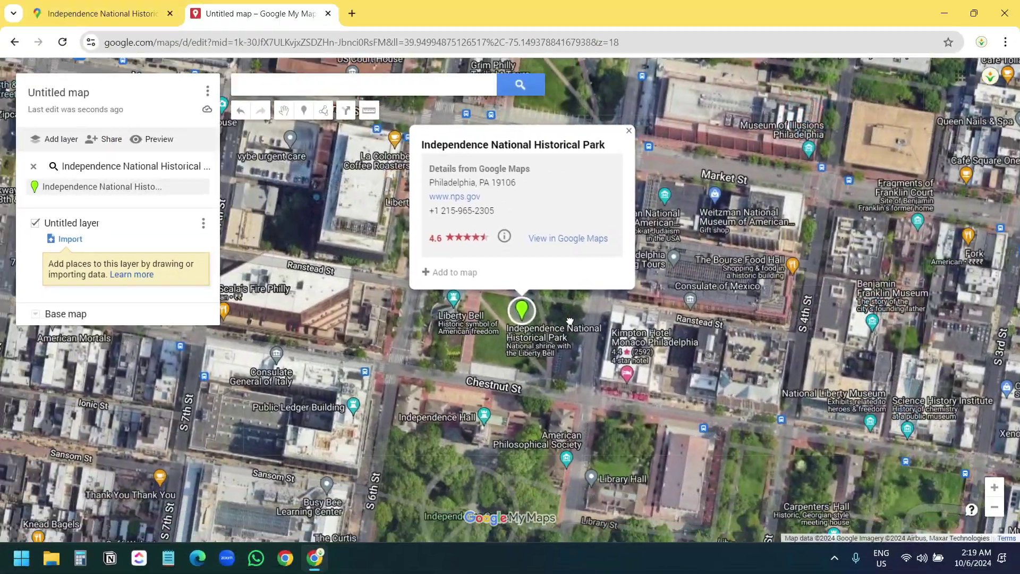
left_click_drag(879, 256, 800, 383)
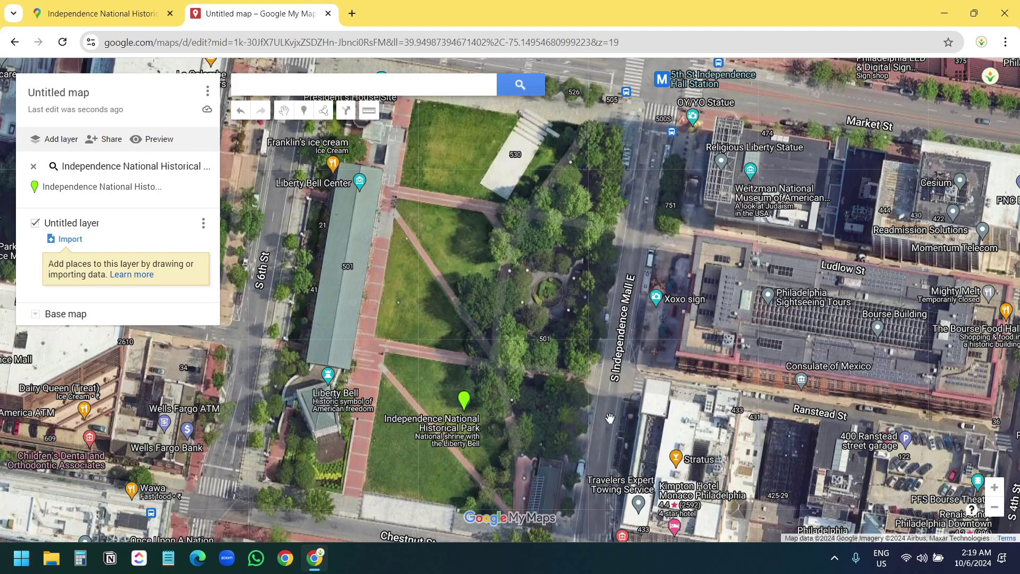
- Start a shape at the park's southwest corner, tracing along Chestnut St and up Independence Mall E
left_click(323, 111)
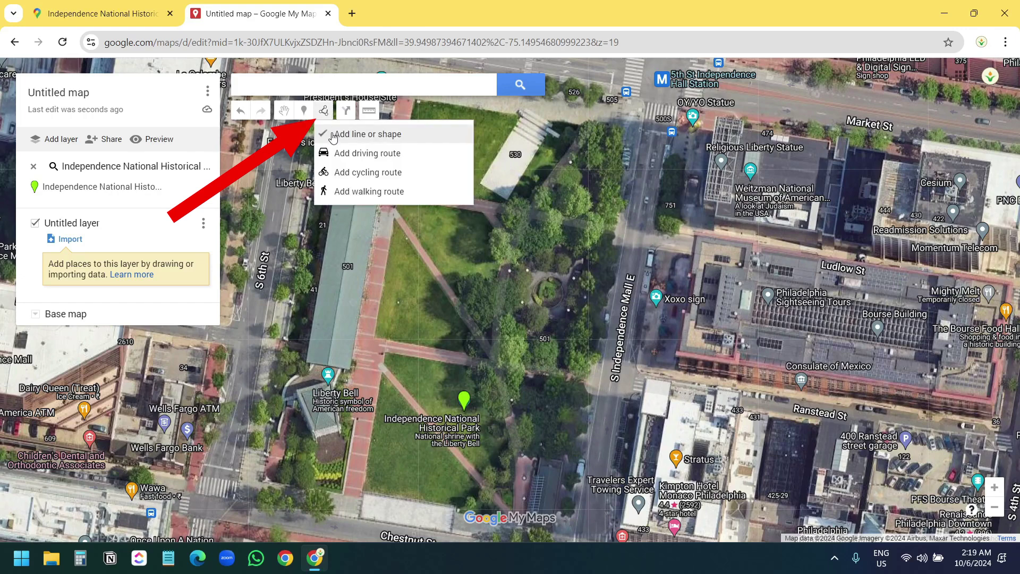
left_click(357, 136)
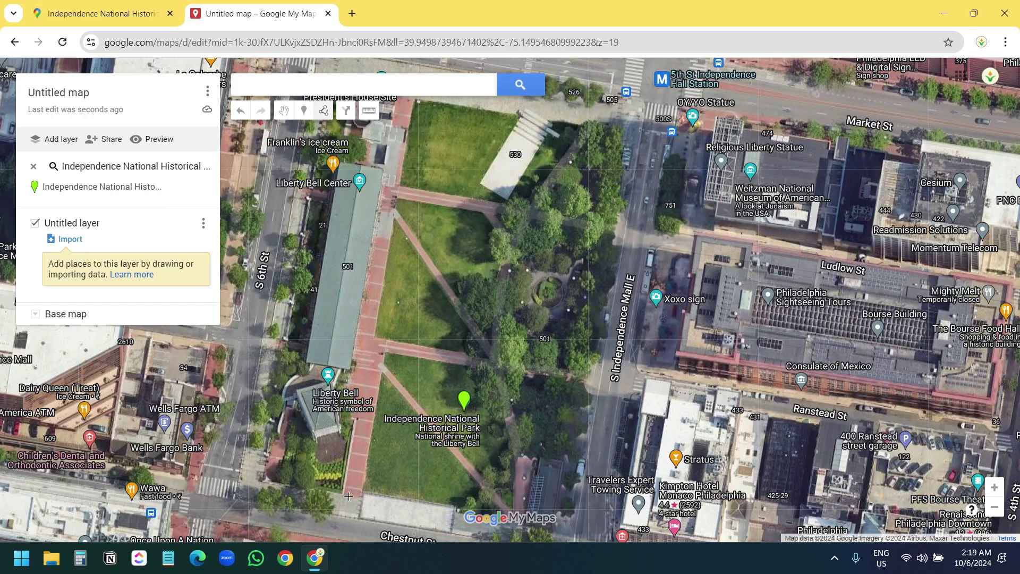
left_click_drag(346, 511, 344, 470)
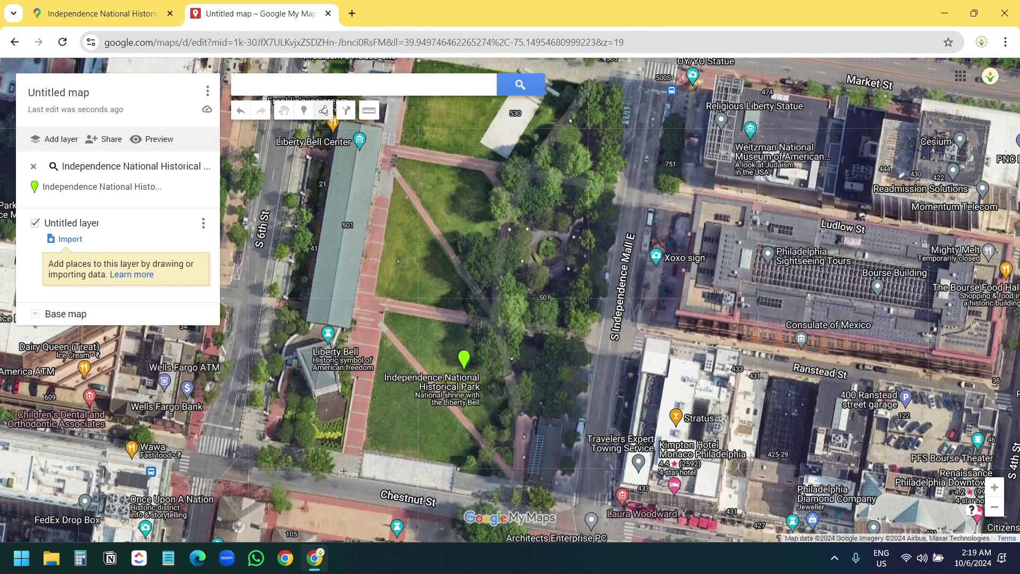
left_click(341, 472)
left_click(555, 508)
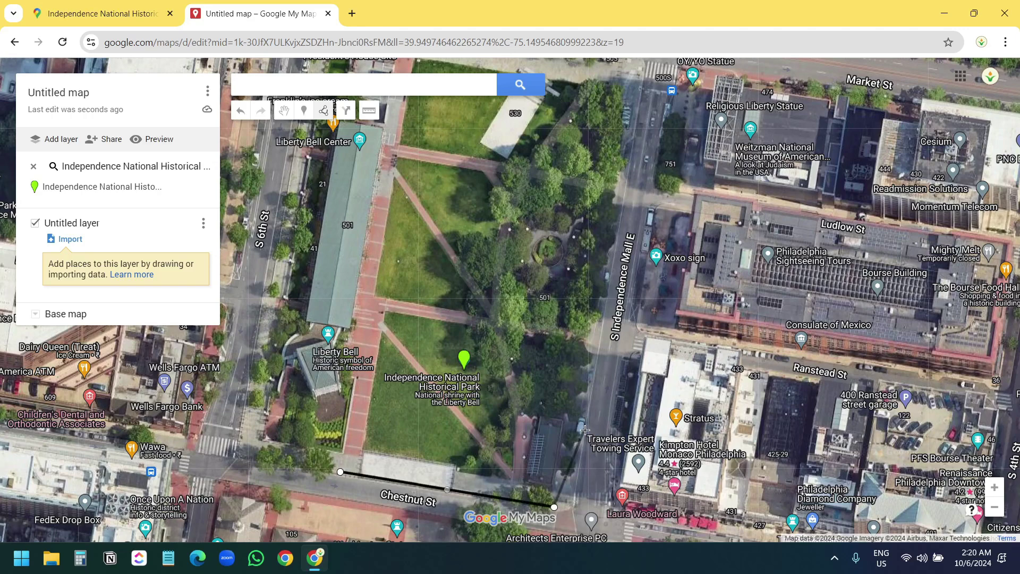
left_click(588, 358)
left_click(605, 259)
left_click(619, 157)
left_click(628, 107)
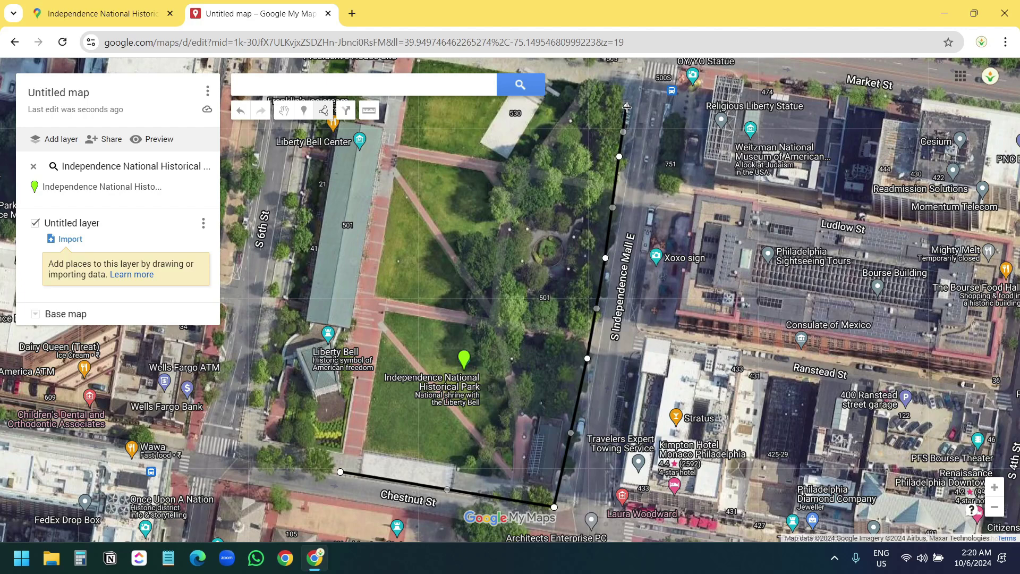
- Trace the outline west along Market St and down the west side, closing it at the start
left_click_drag(627, 107, 630, 225)
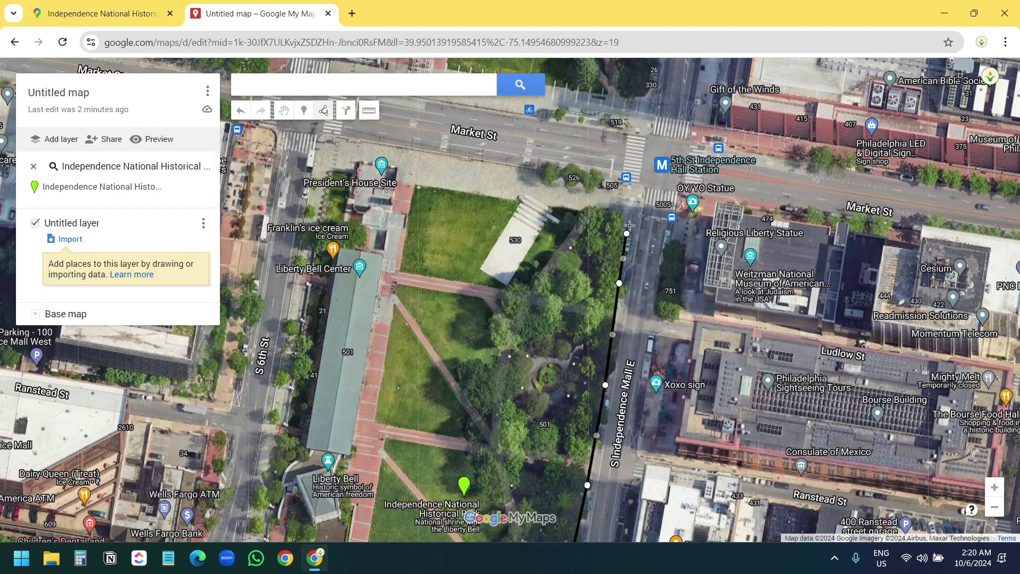
left_click(631, 202)
left_click(634, 182)
left_click(541, 173)
left_click(443, 153)
left_click(400, 146)
left_click(383, 256)
left_click(373, 329)
left_click(358, 404)
left_click(350, 454)
left_click(346, 481)
left_click(352, 500)
left_click_drag(351, 502, 351, 367)
left_click(358, 371)
left_click(340, 464)
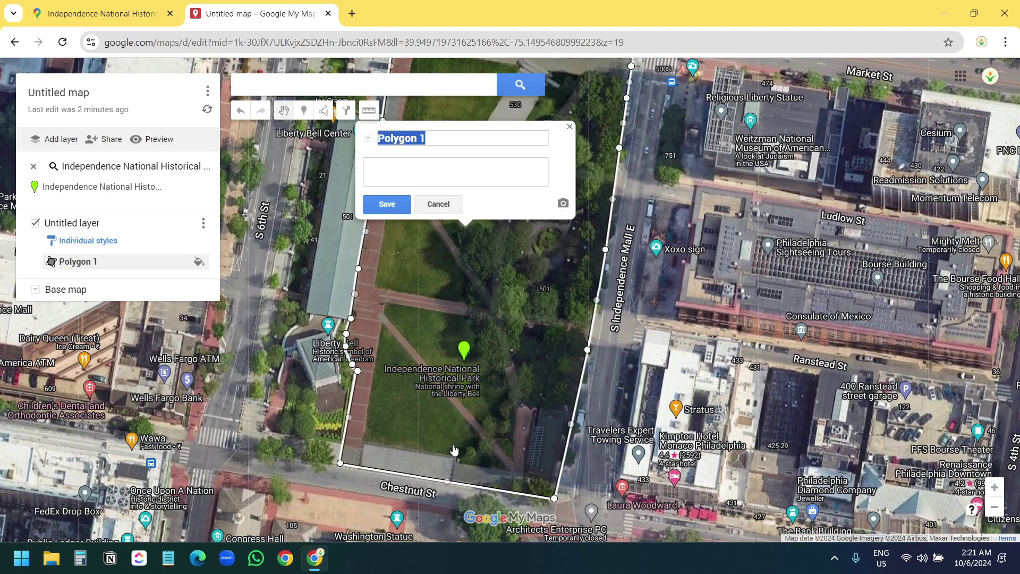
- Name the polygon 'Property Lines', save it, and bend its east edge with new vertices
key("BackSpace")
type("Property Lines")
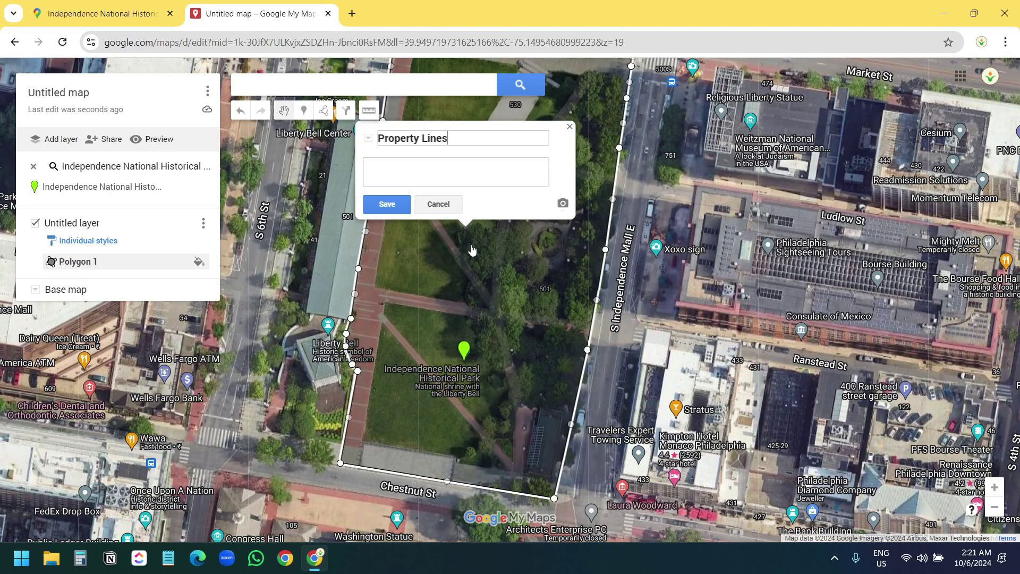
left_click(387, 204)
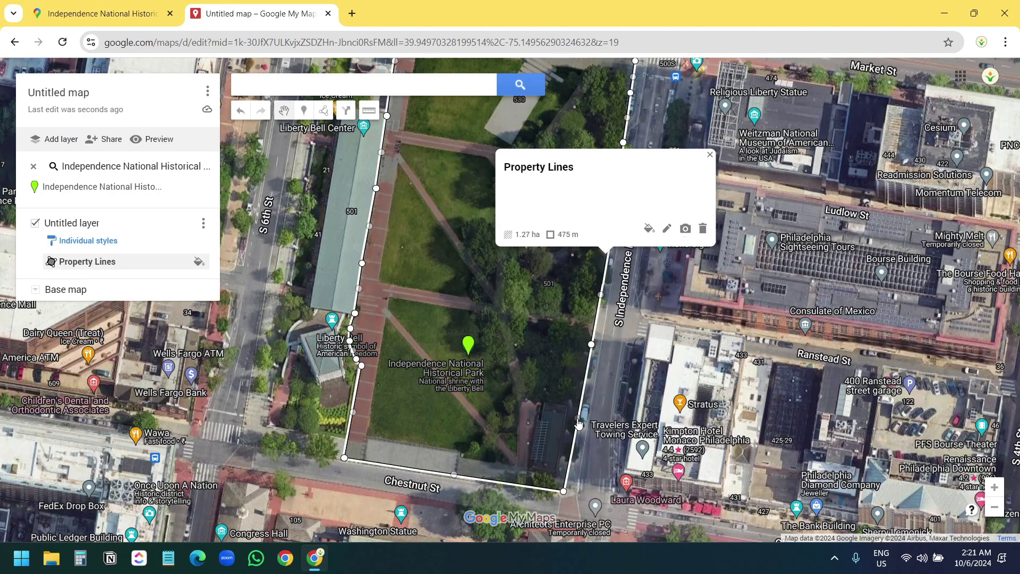
left_click_drag(579, 423, 584, 418)
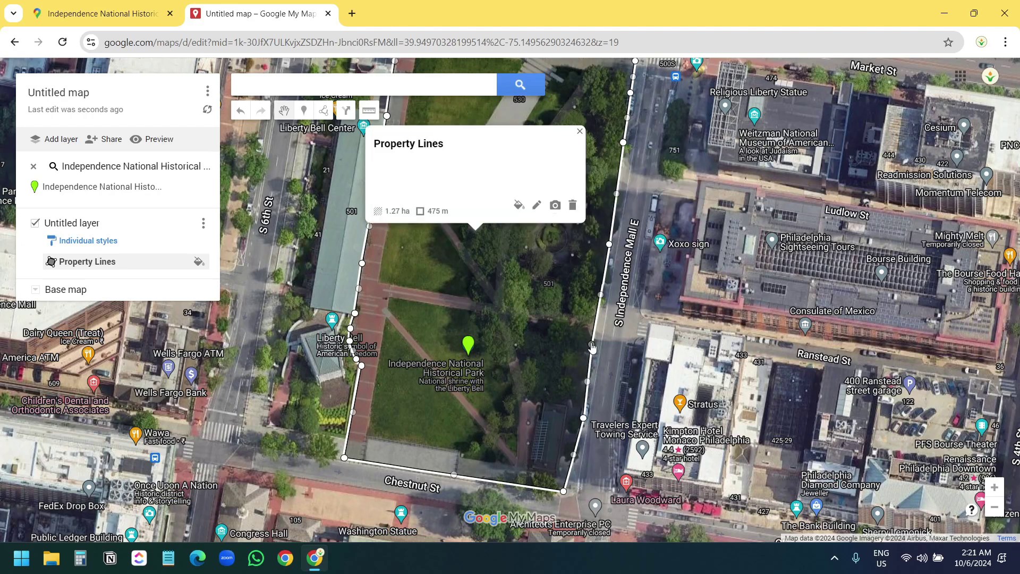
left_click_drag(592, 345, 595, 379)
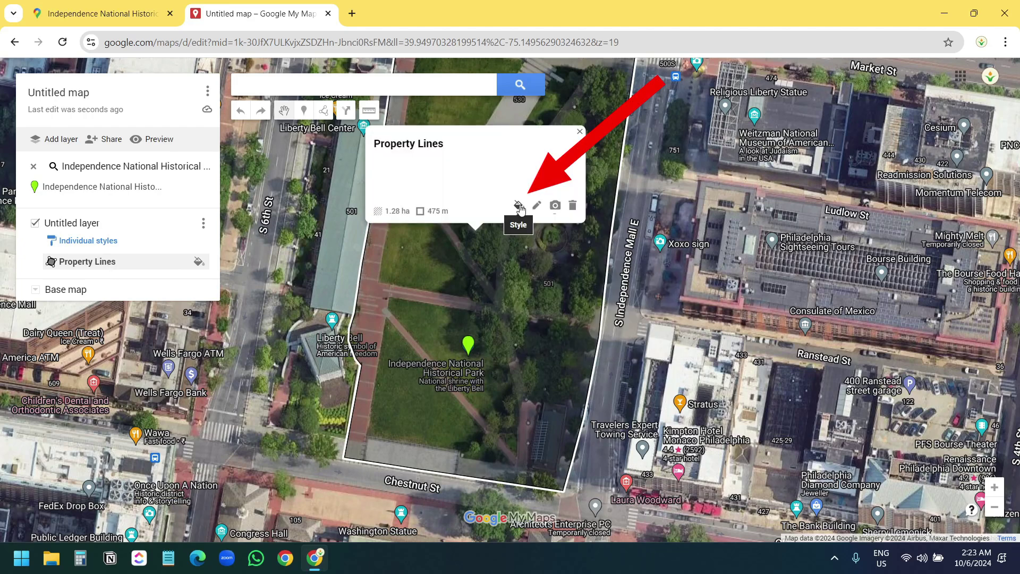
- Give Property Lines an orange colour, a thicker border and a transparent fill
left_click(520, 206)
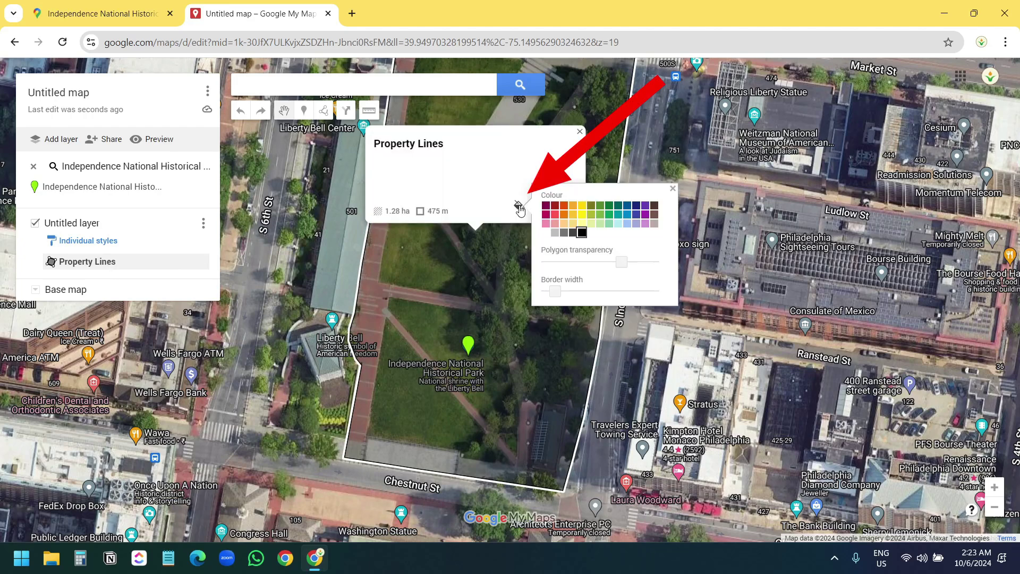
left_click(566, 206)
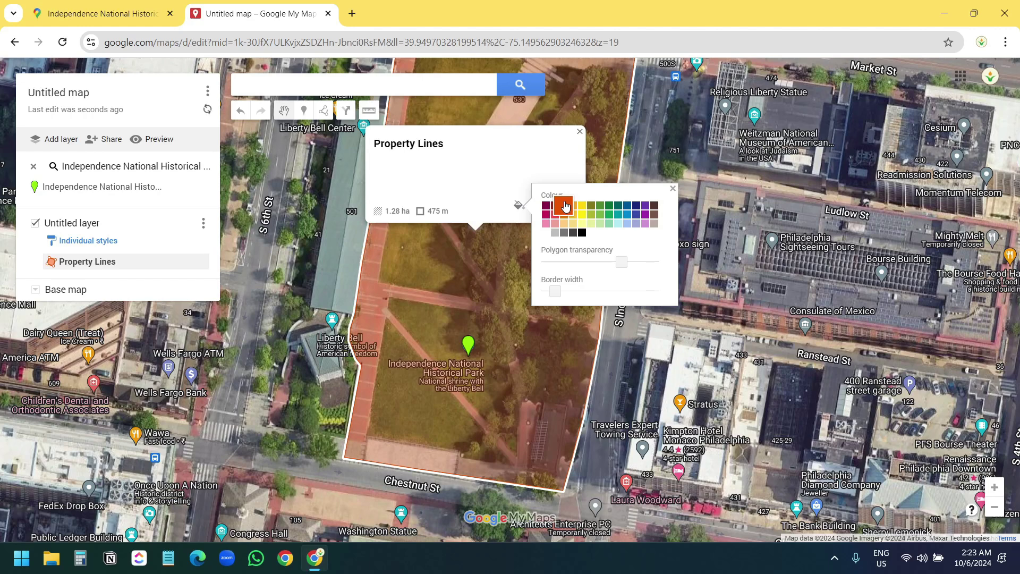
left_click_drag(555, 292, 638, 269)
left_click(610, 265)
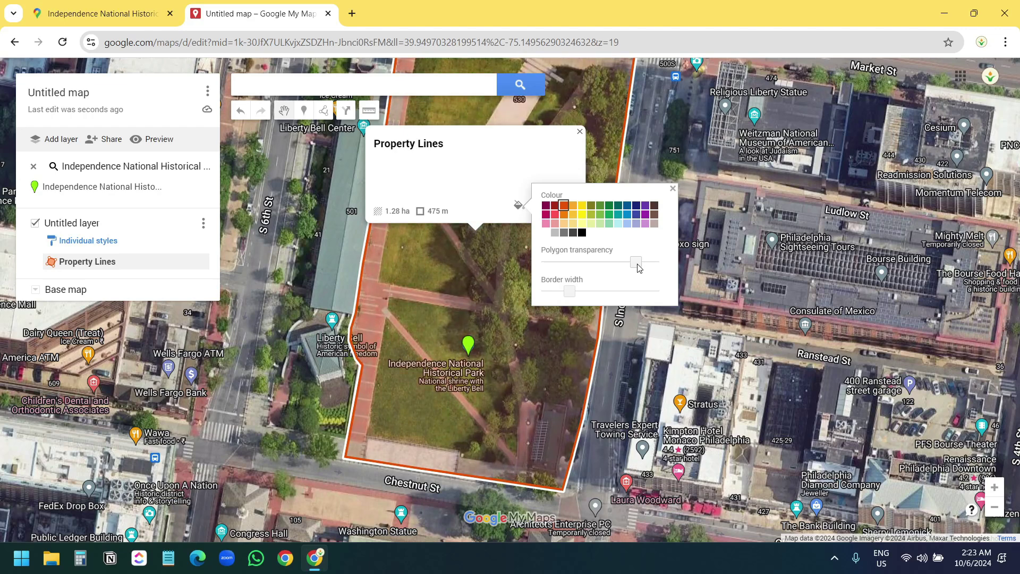
left_click(673, 188)
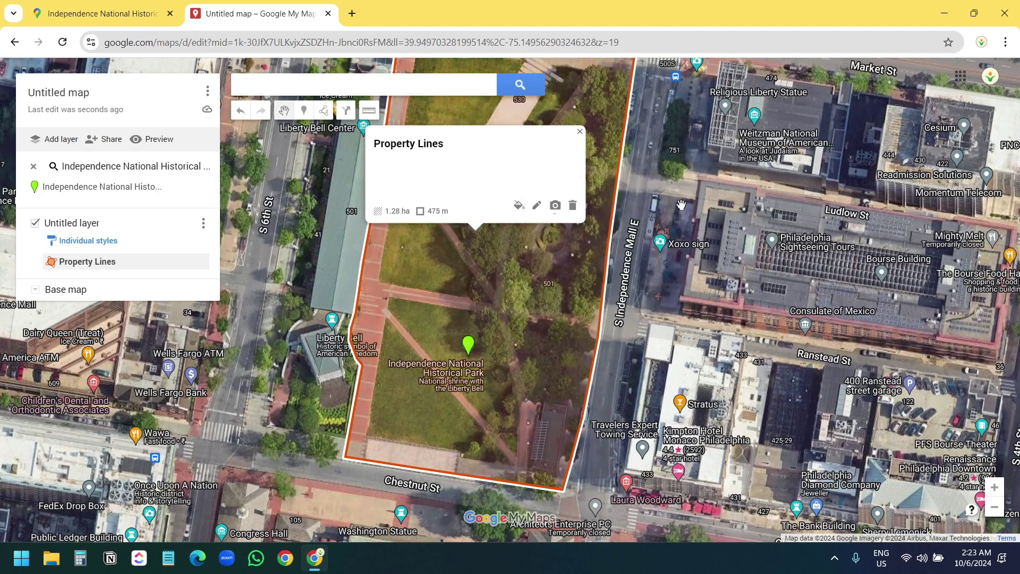
left_click(688, 201)
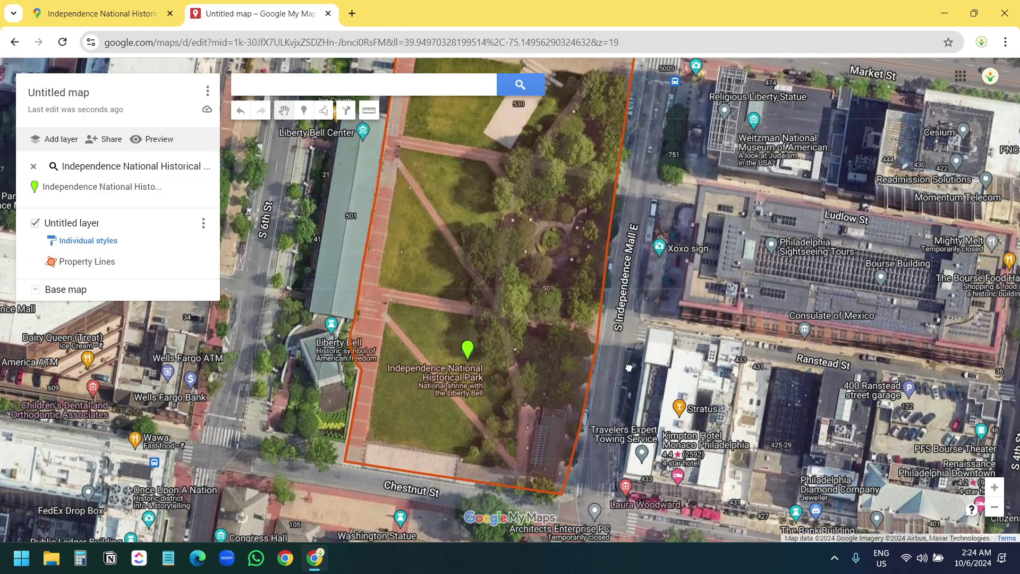
left_click_drag(452, 260, 438, 364)
left_click_drag(578, 313, 615, 220)
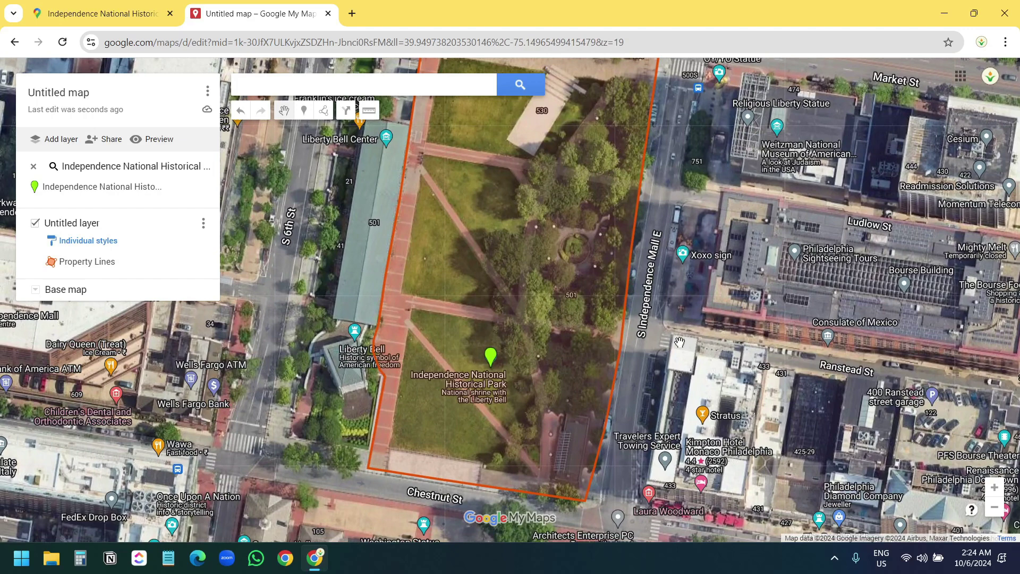
left_click_drag(468, 266, 483, 312)
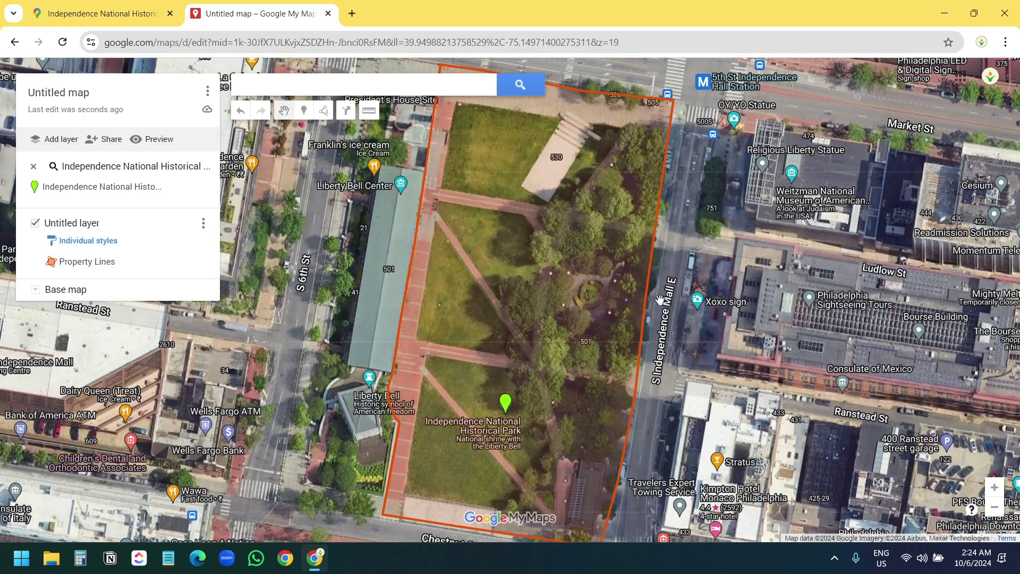
- Place a marker named 'Entry' on the park's east edge
left_click(304, 112)
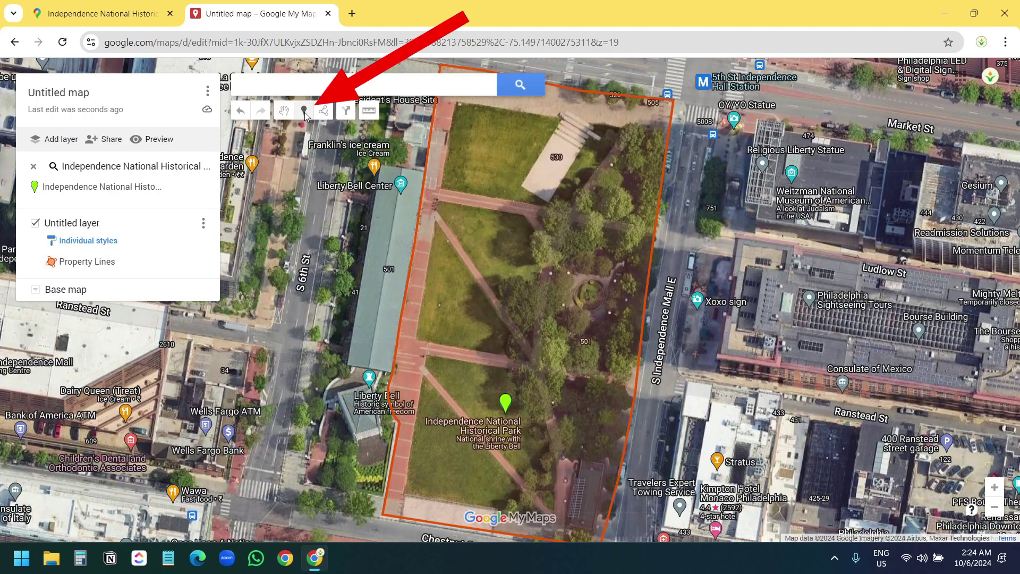
left_click(633, 378)
key("BackSpace")
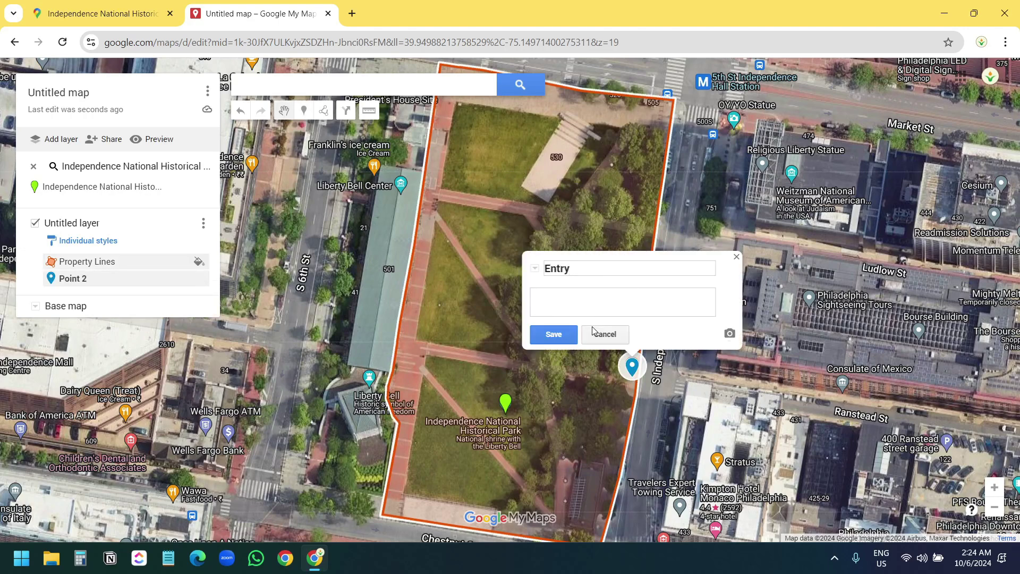
left_click(553, 334)
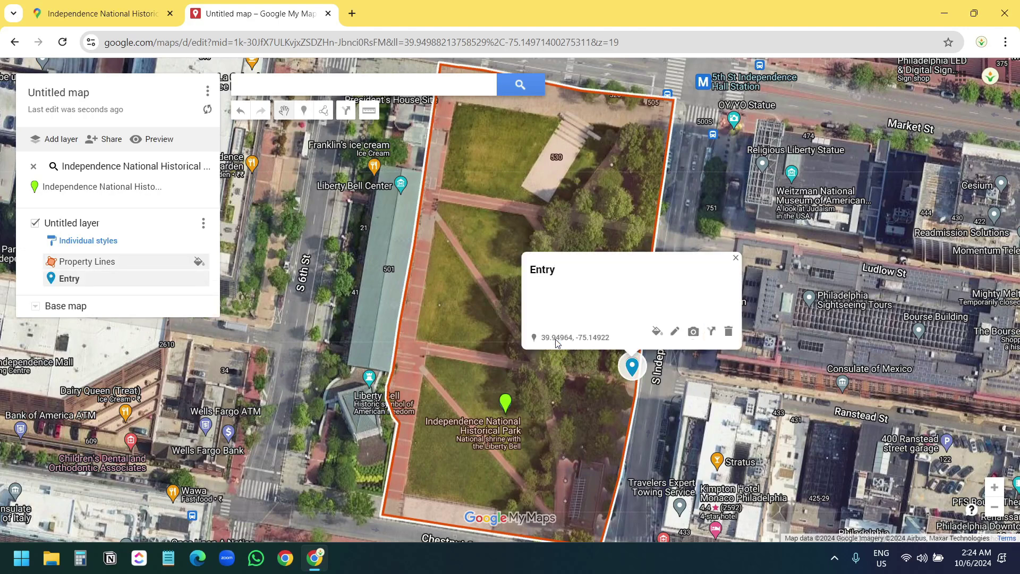
- Style the Entry marker as a green tick icon
left_click(657, 333)
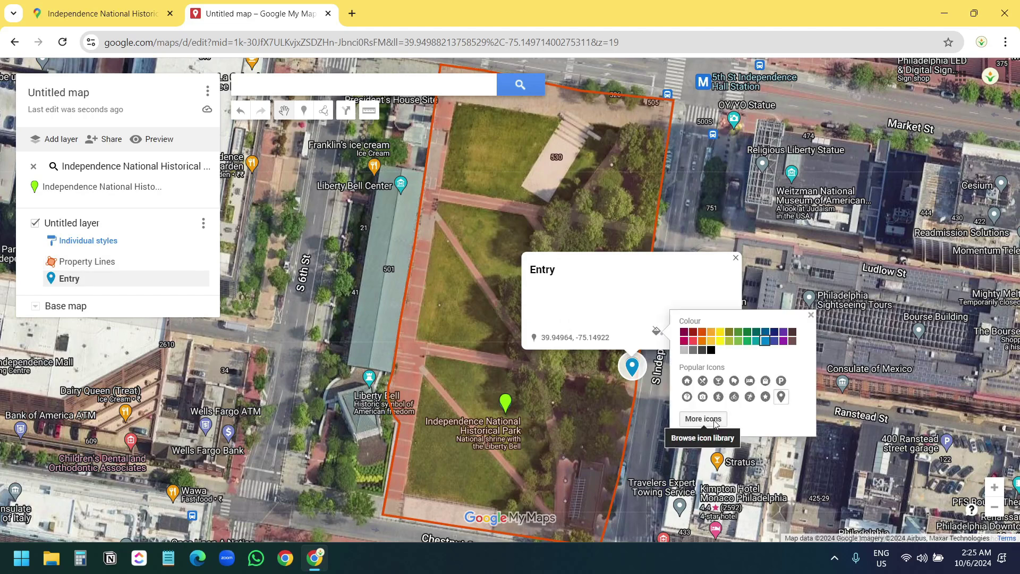
left_click(706, 420)
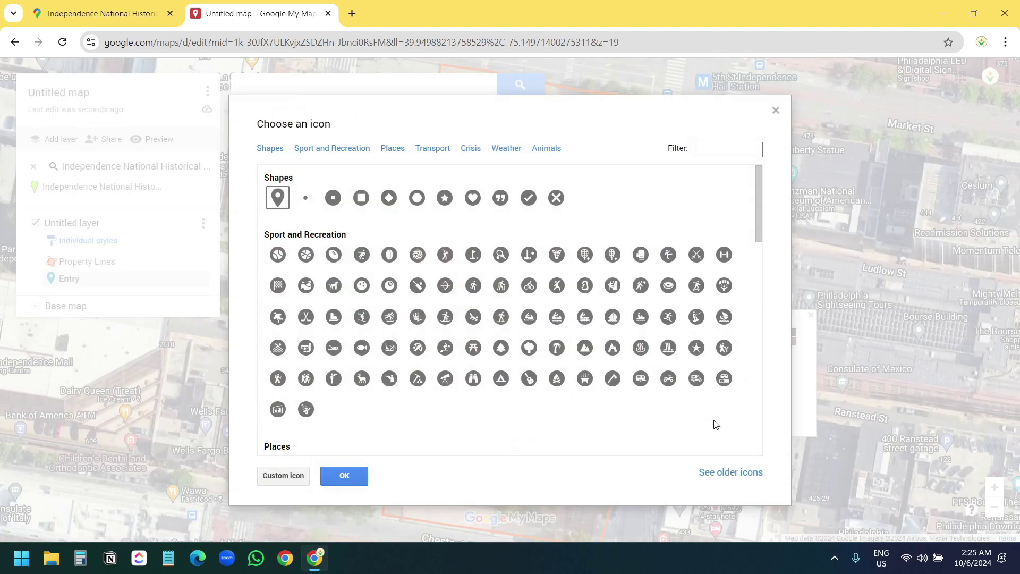
left_click(529, 199)
left_click(345, 477)
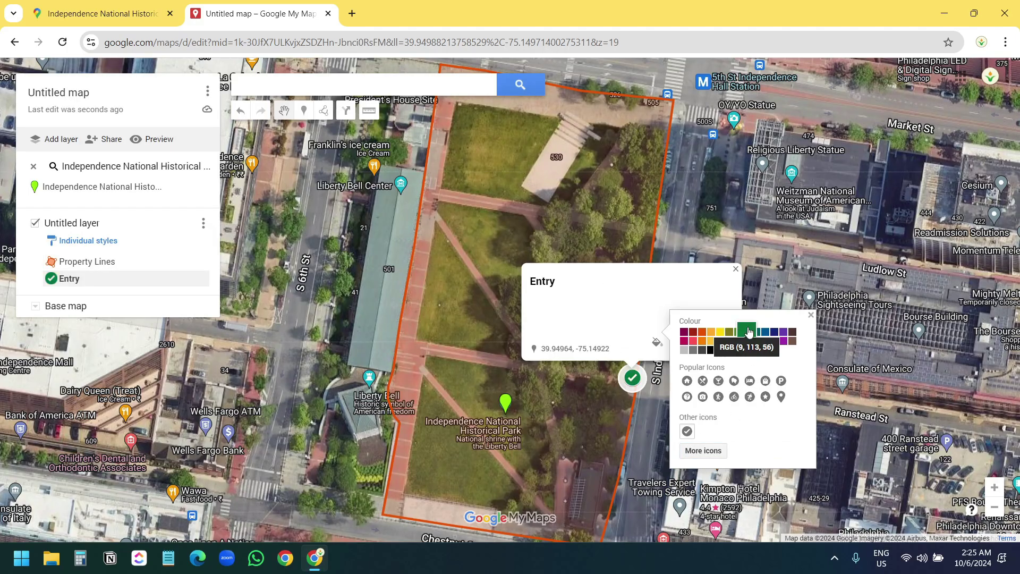
left_click(811, 314)
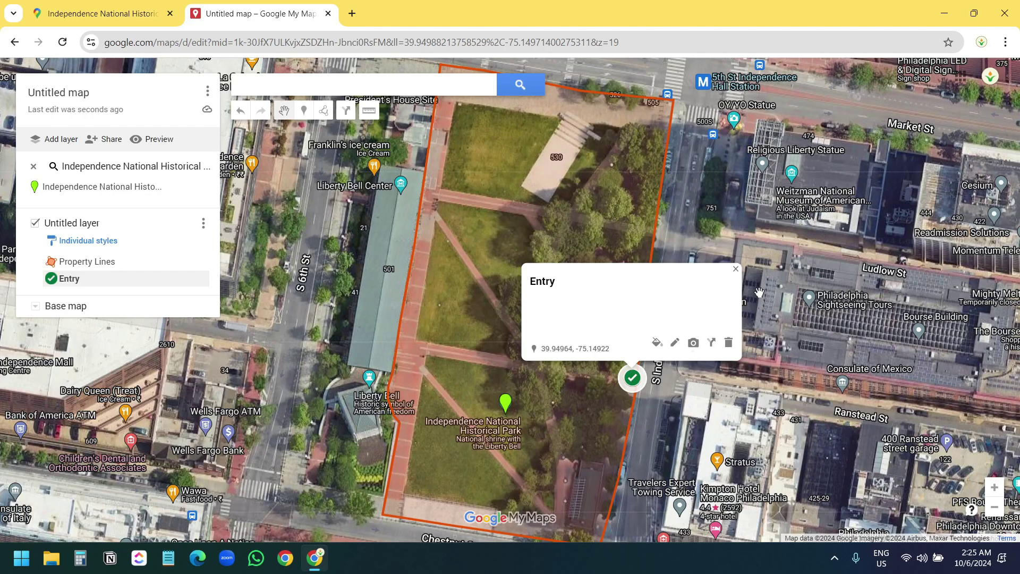
left_click(736, 270)
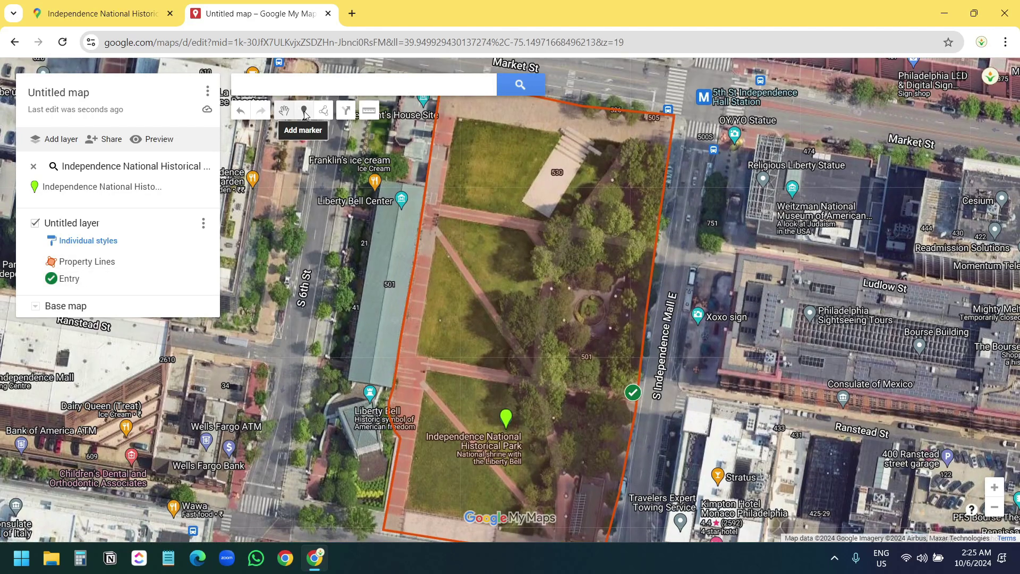
- Place a marker named 'Exit' at the park's northeast corner near Market St
left_click(305, 112)
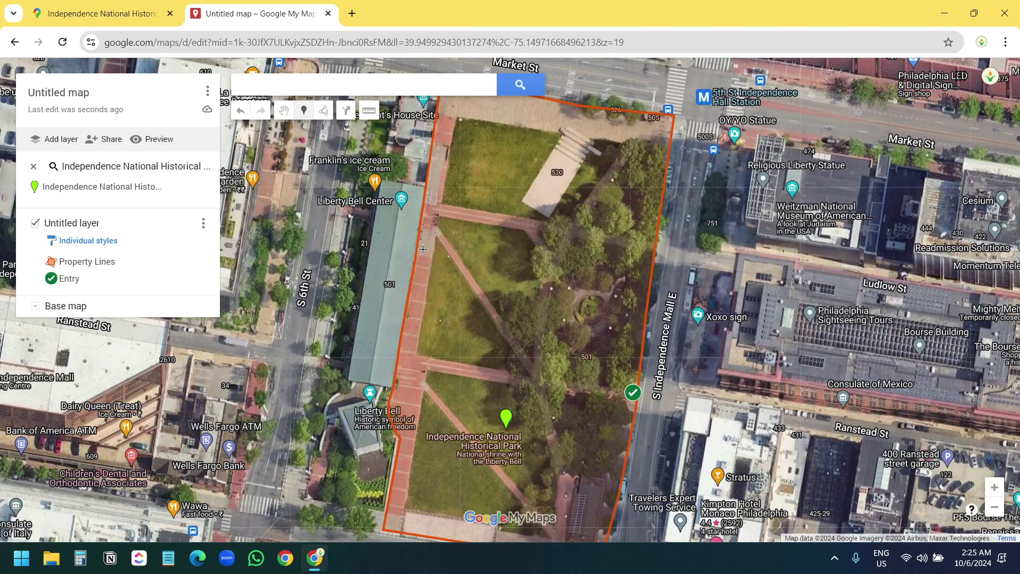
left_click(670, 122)
type("Exit")
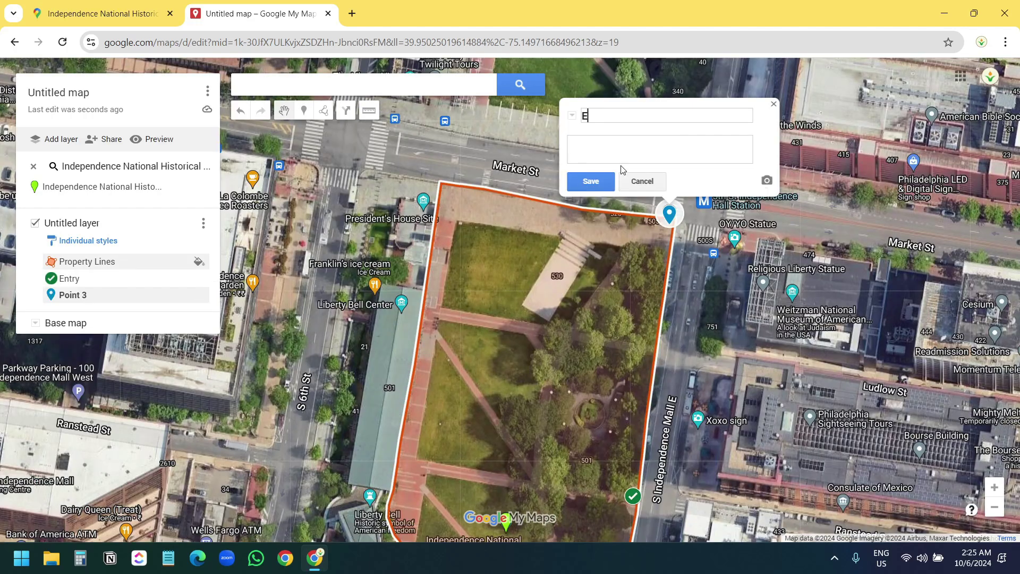
left_click(590, 181)
- Style the Exit marker as a yellow diamond icon
left_click(694, 179)
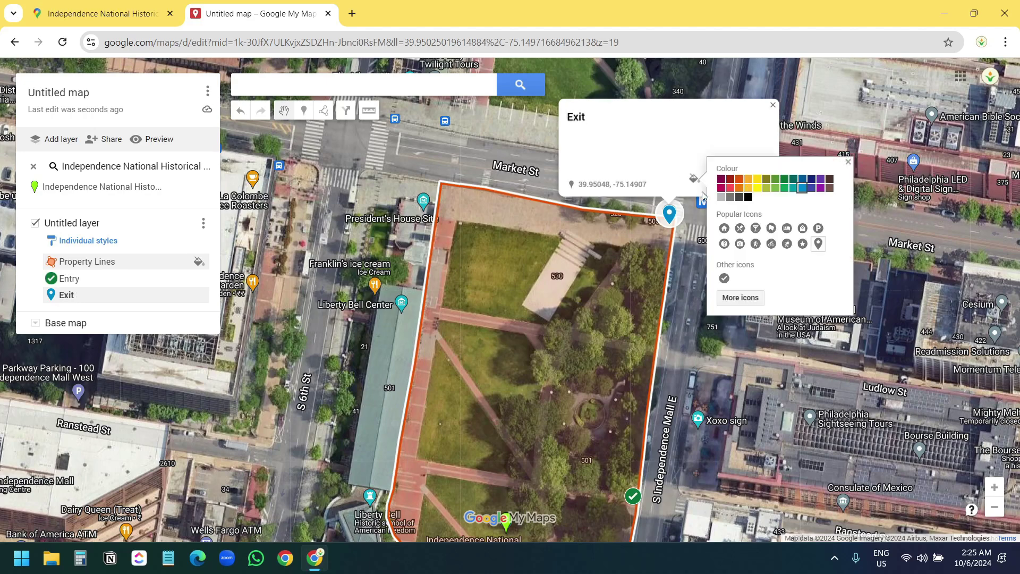
left_click(740, 297)
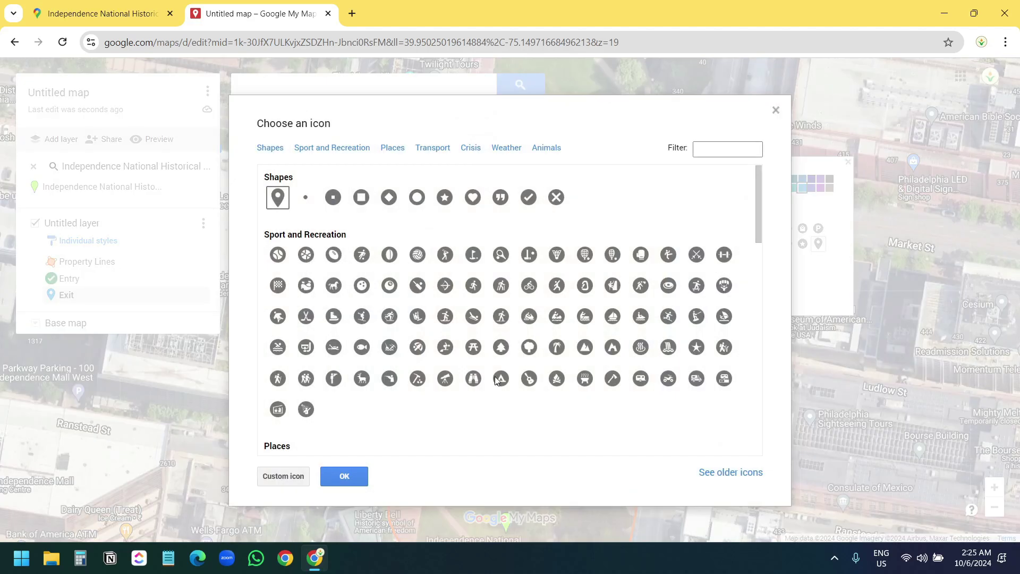
left_click(389, 198)
left_click(351, 476)
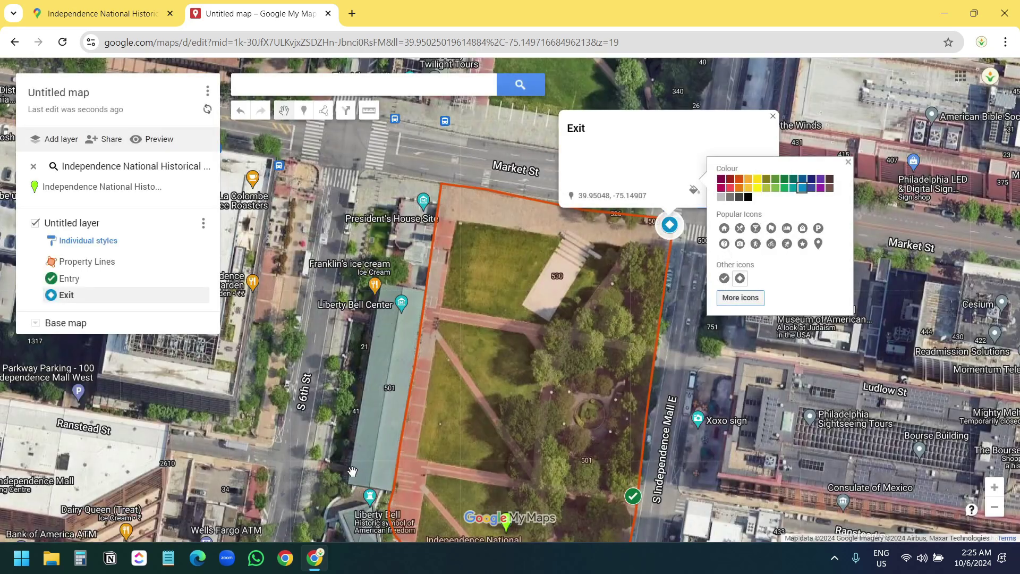
left_click(757, 183)
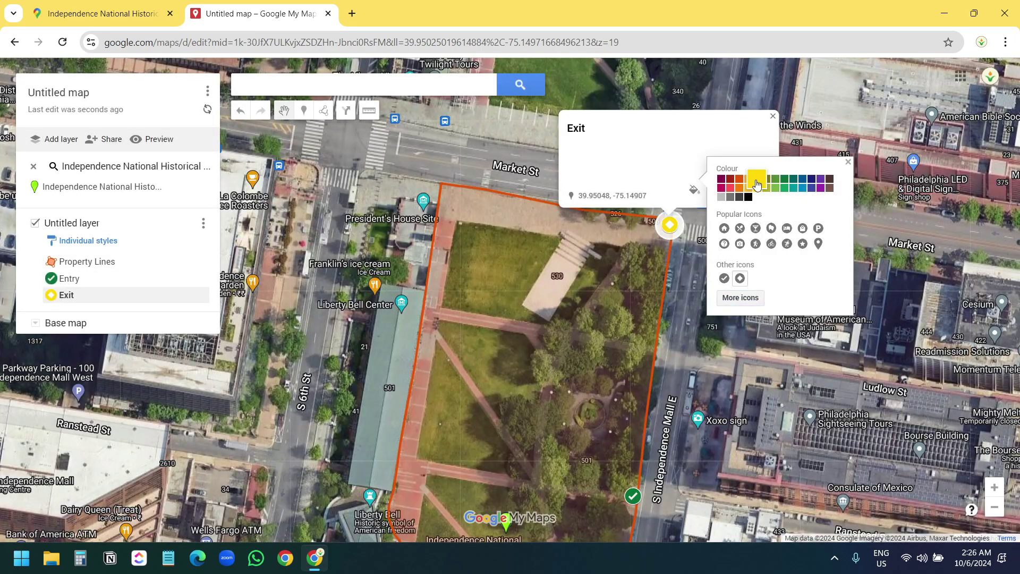
left_click(690, 359)
left_click_drag(690, 359, 722, 257)
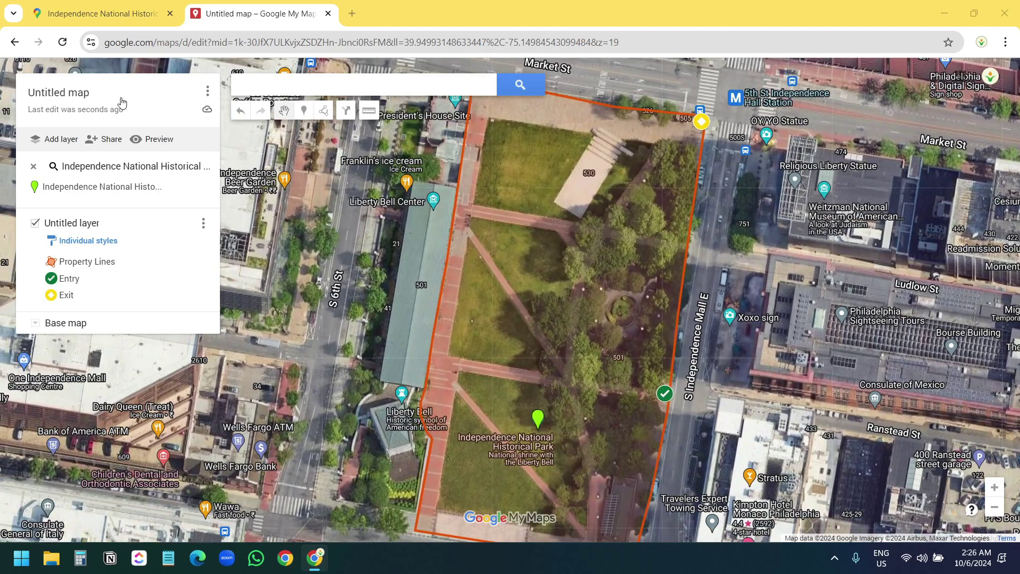
- Retitle the map 'Property Lines - Independence National Historical Park'
left_click(89, 100)
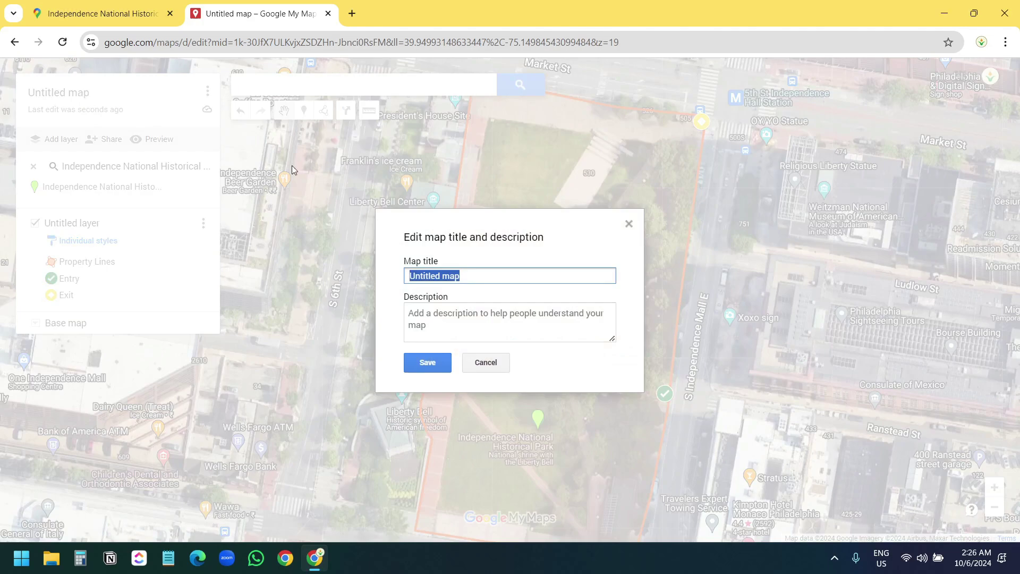
type("Independence National Historical Park")
key("Home")
type("Property Lines -")
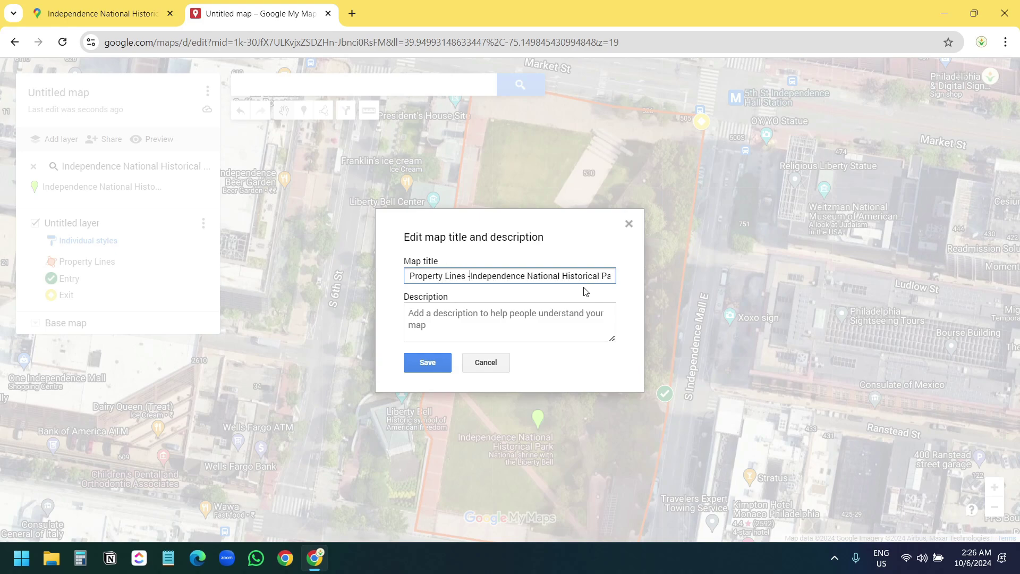
left_click(421, 362)
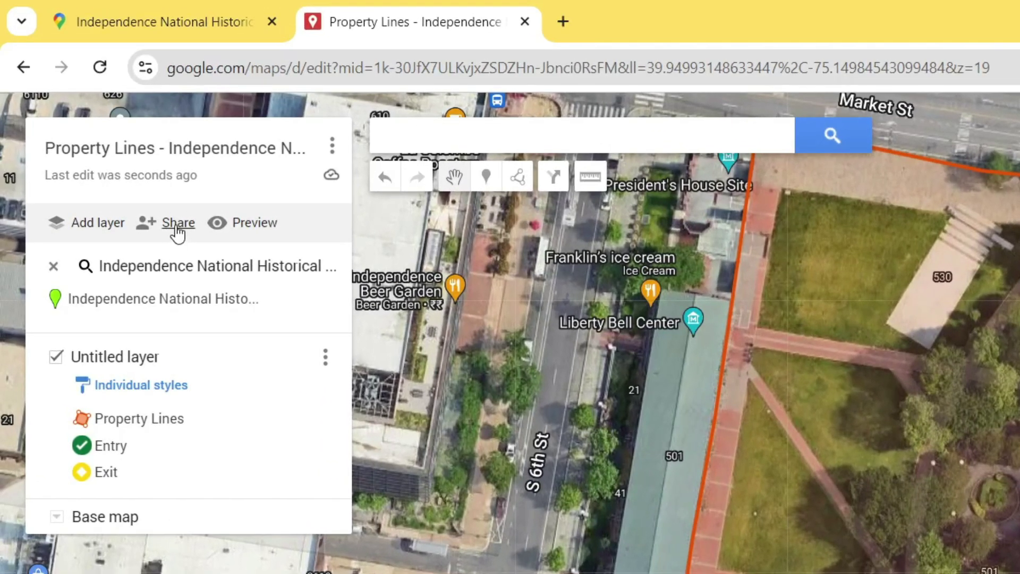
- Turn on 'Anyone with this link can view' sharing, copy the link, and open an Incognito window
left_click(176, 224)
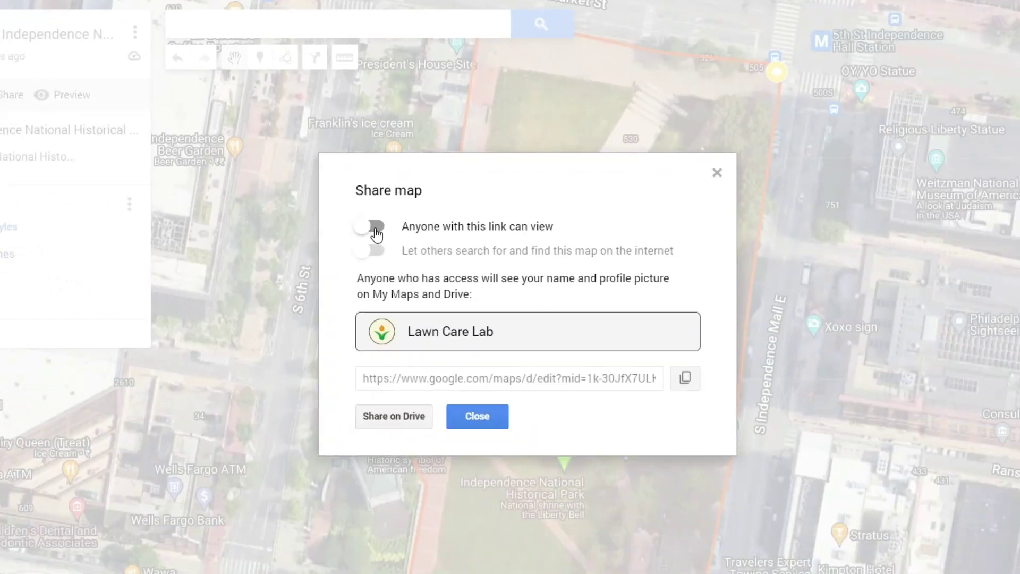
left_click(375, 228)
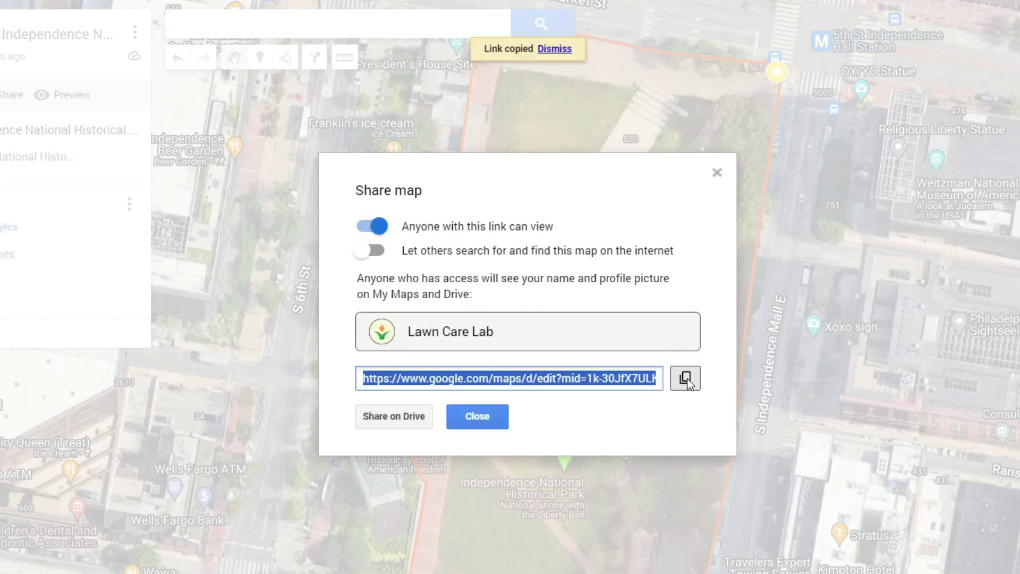
left_click(1006, 42)
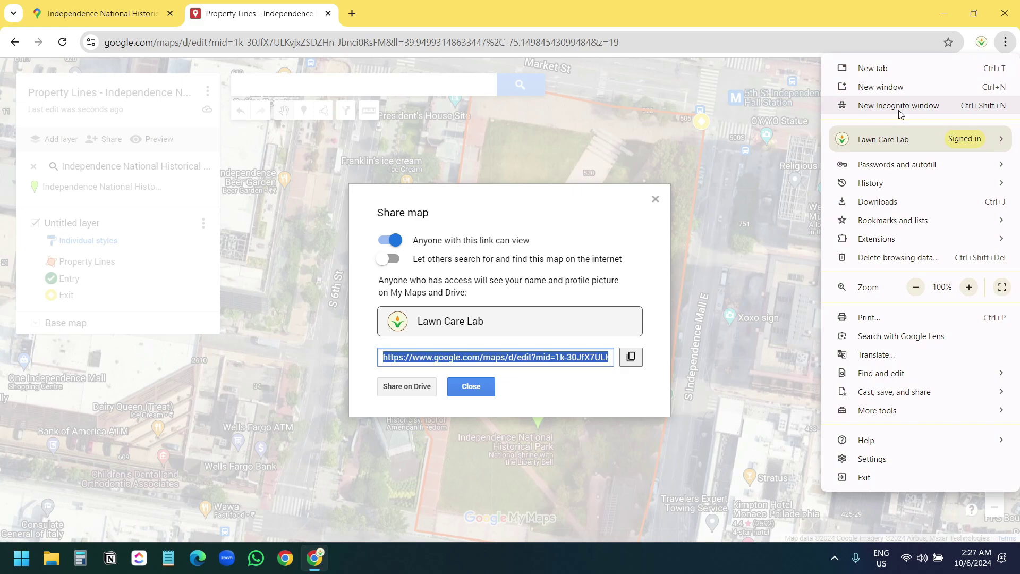
left_click(899, 107)
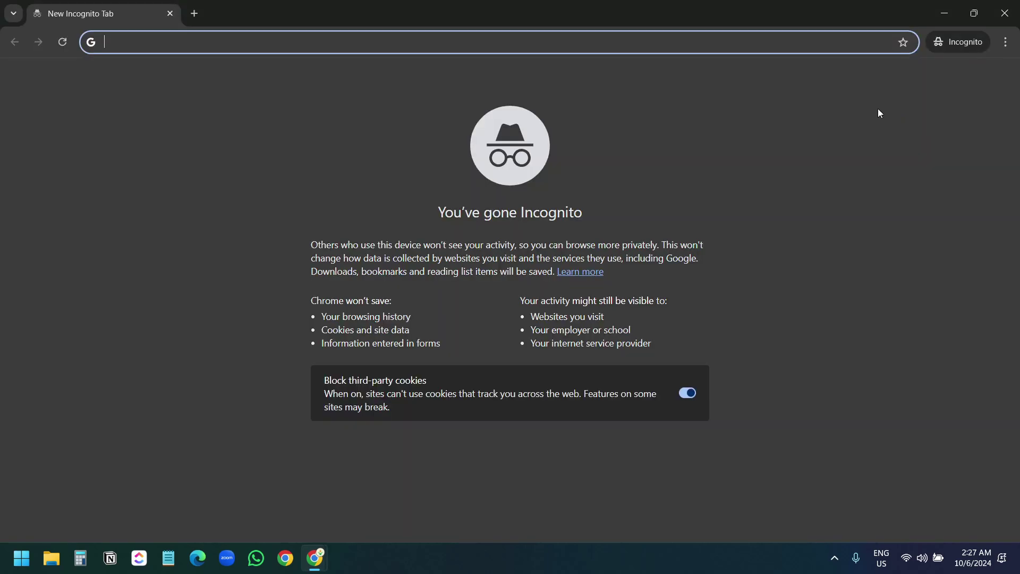
- Load the shared Property Lines map link in the Incognito window
key("ctrl+v")
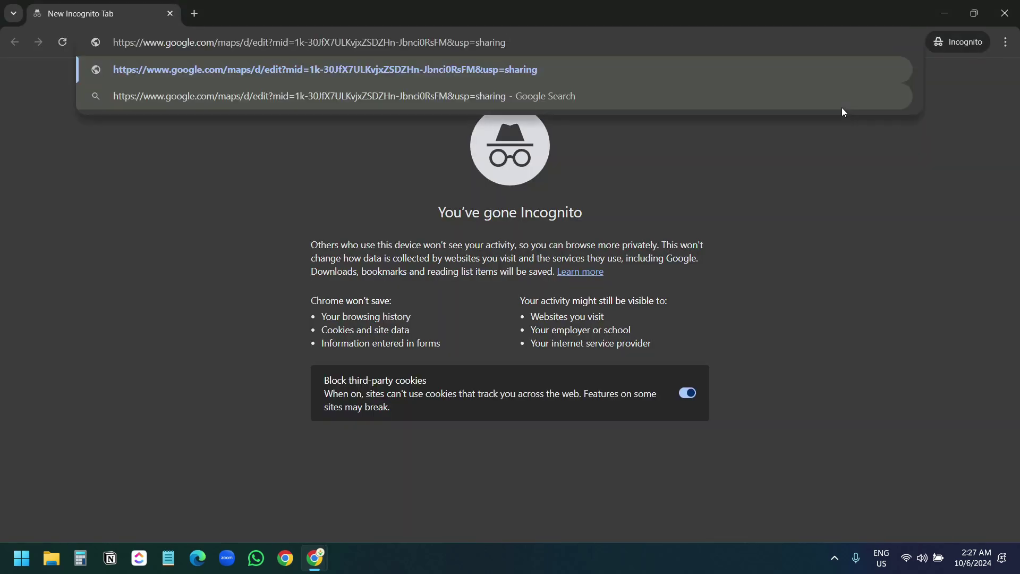
key("Return")
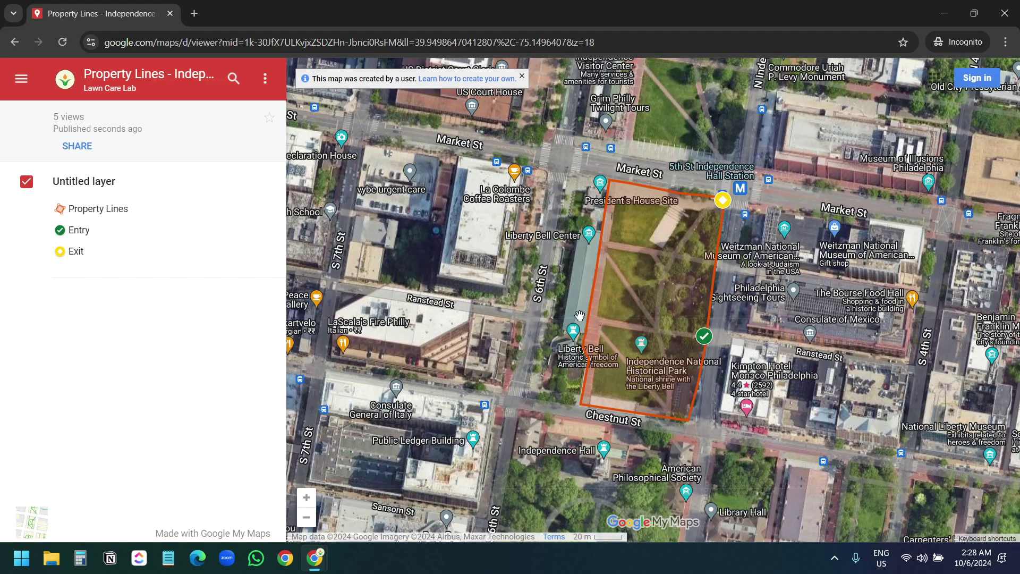
scroll(684, 316, "up", 3)
scroll(684, 317, "down", 3)
scroll(684, 317, "up", 2)
scroll(684, 316, "down", 2)
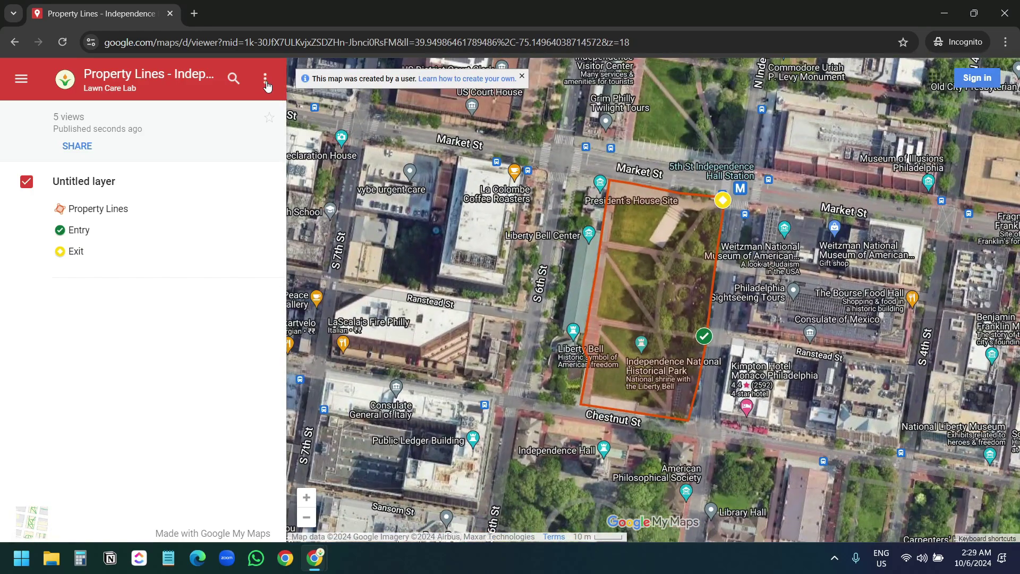
- Collapse the viewer's map legend to widen the map, then return to the editor
left_click(266, 84)
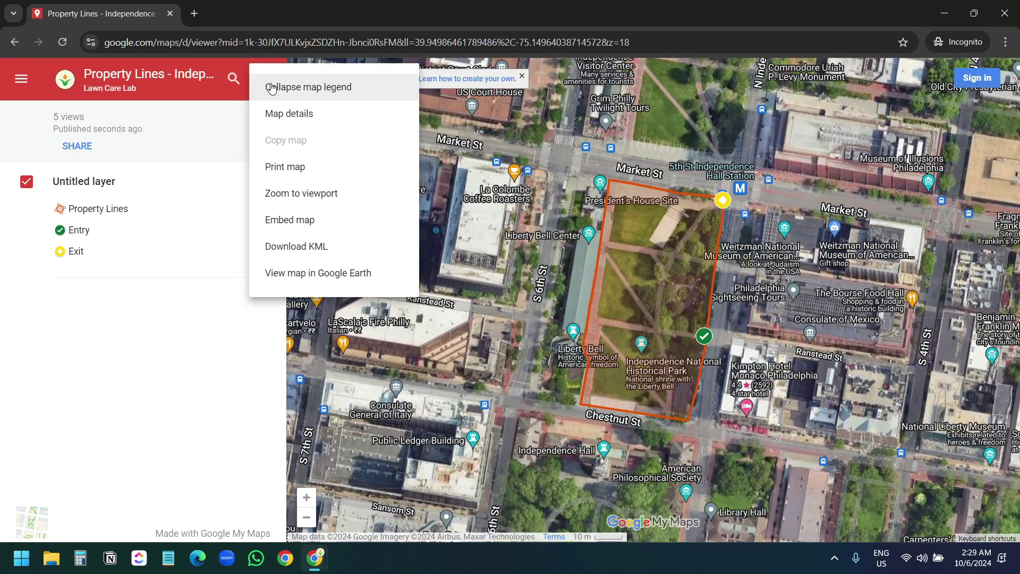
left_click(307, 88)
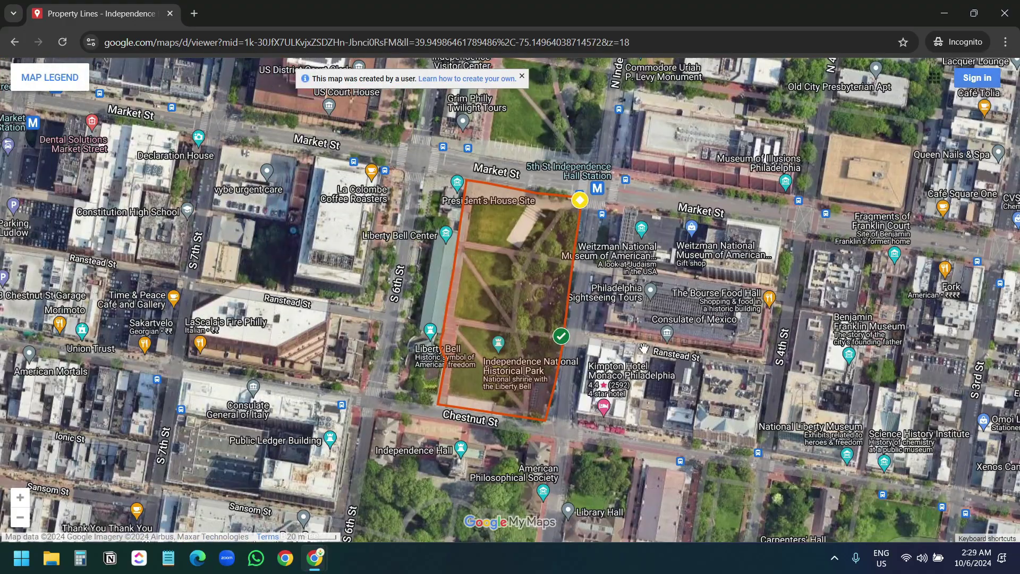
scroll(653, 351, "up", 3)
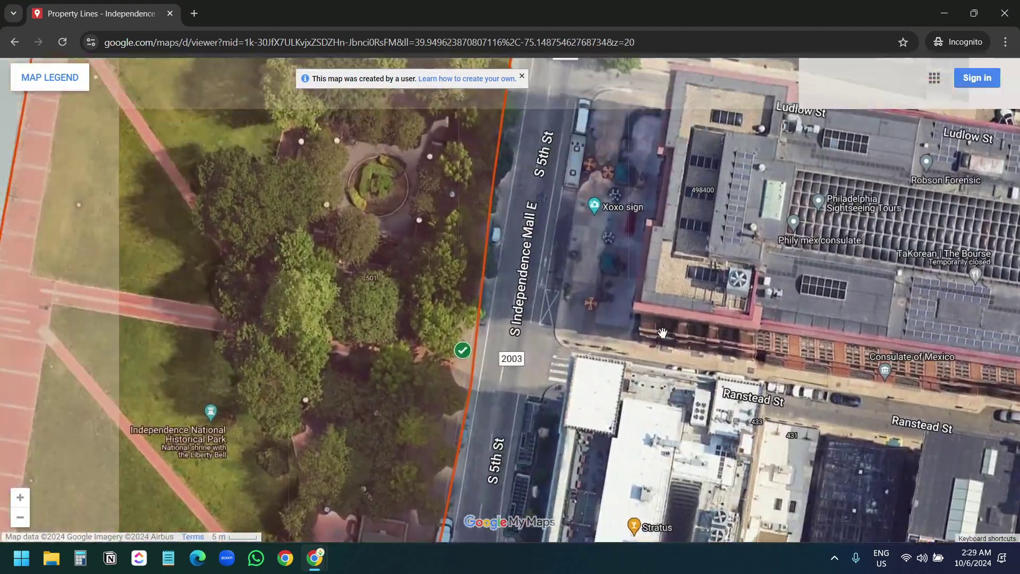
scroll(663, 333, "down", 3)
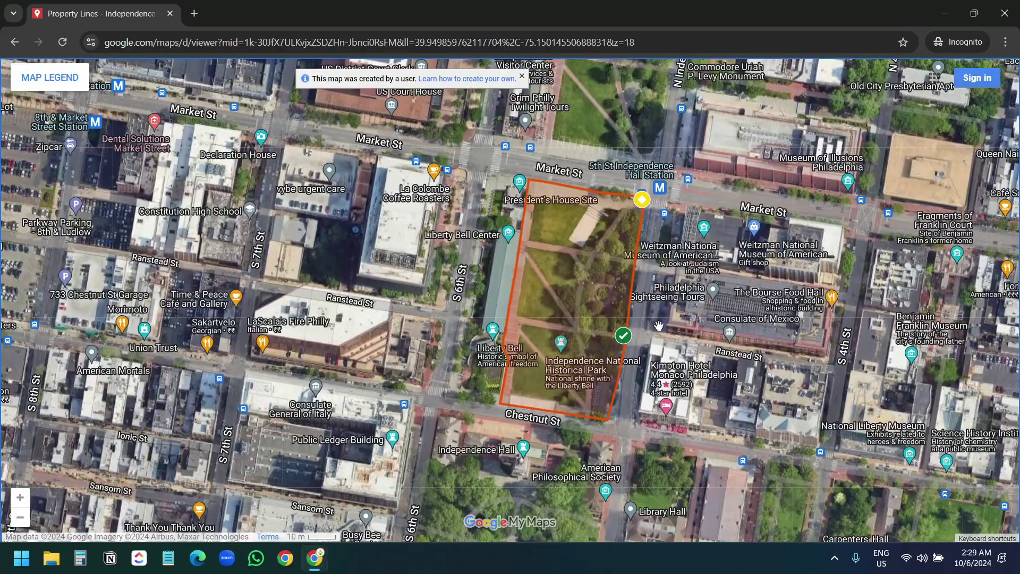
key("alt+Tab")
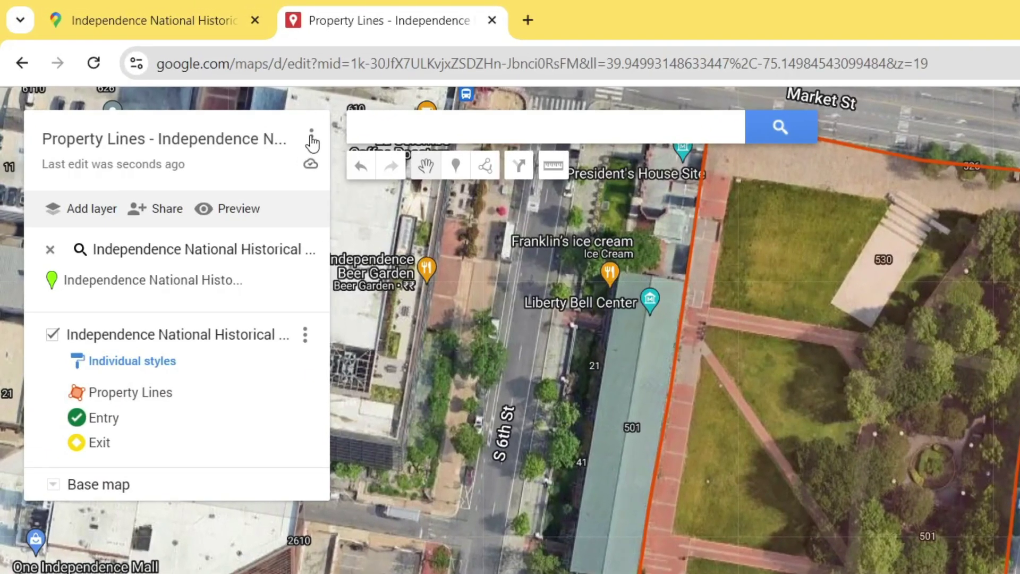
- Bring up the map's 640 by 480 iframe code via Embed on my site and select it
left_click(208, 92)
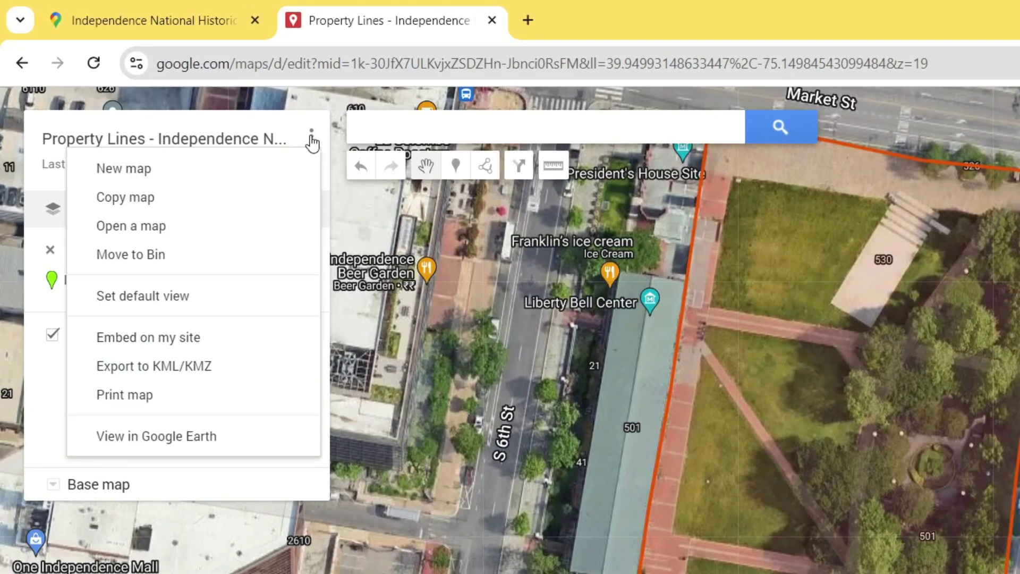
left_click(194, 352)
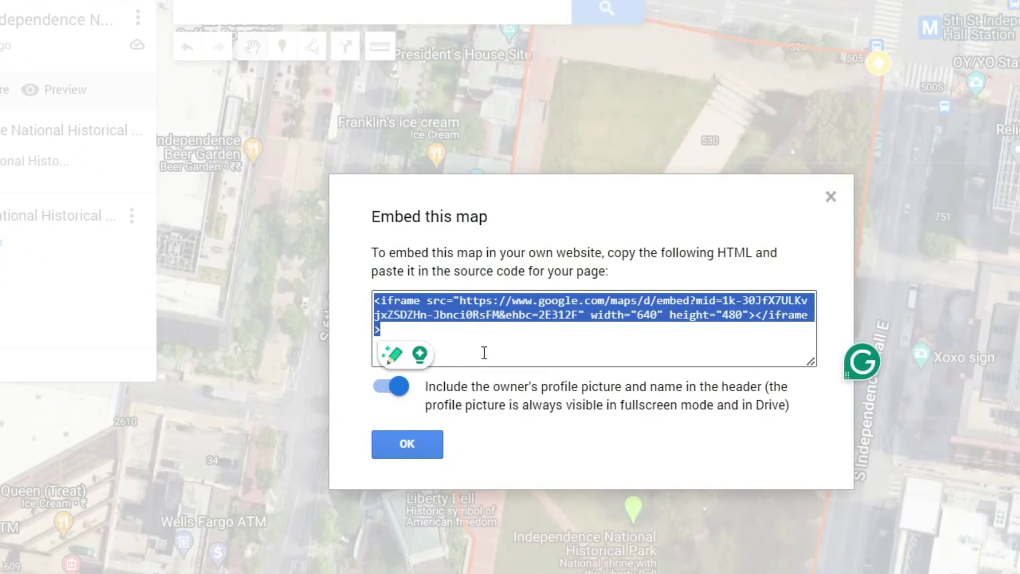
left_click(485, 353)
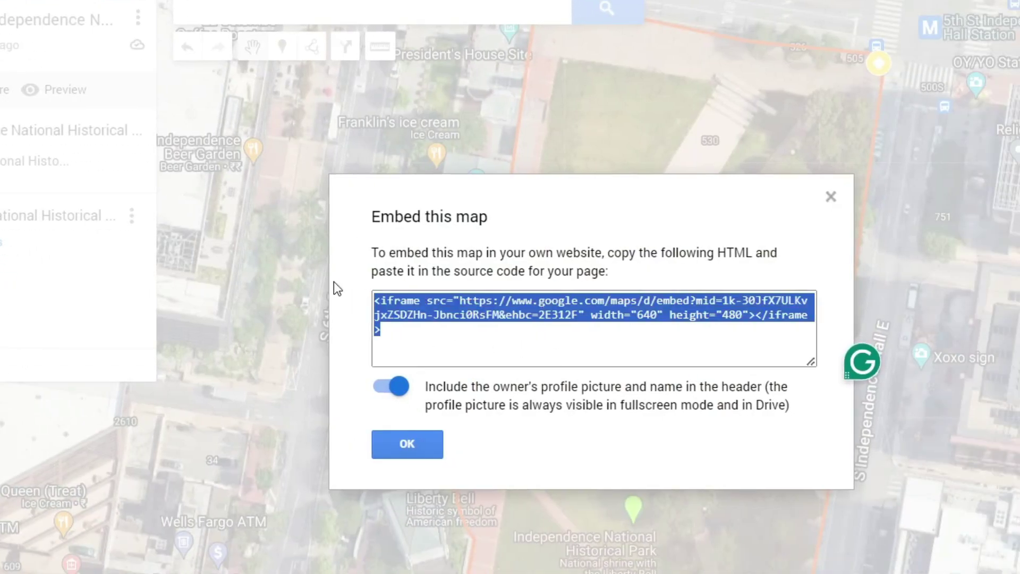
left_click(690, 424)
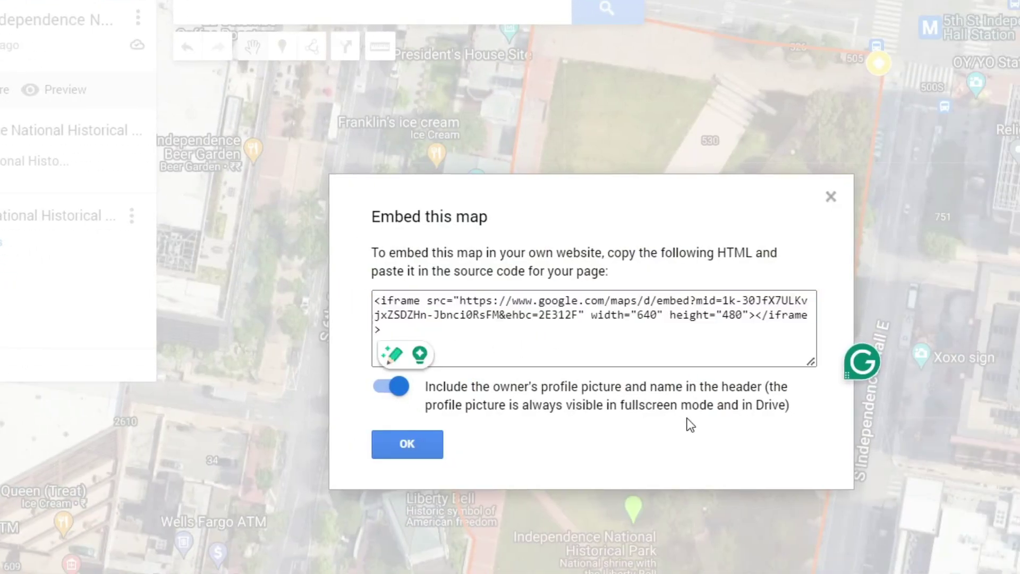